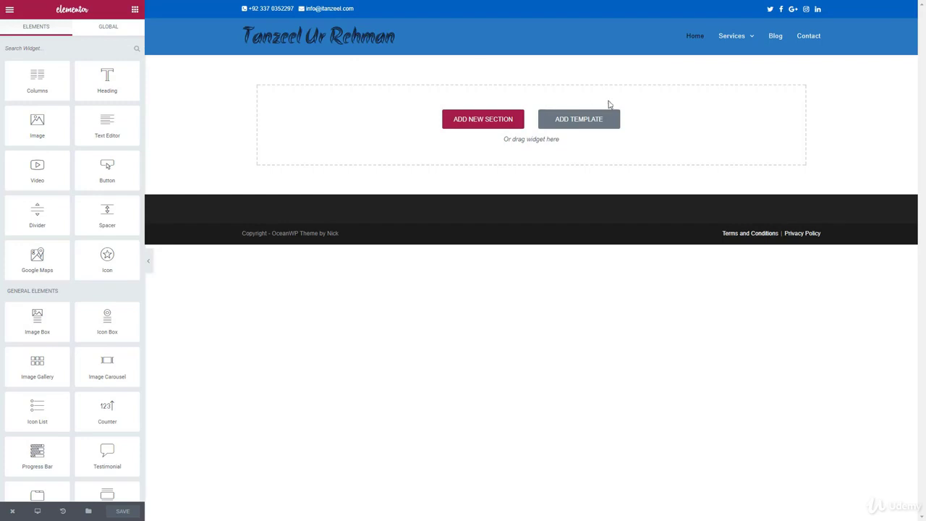
# - Examine the available element widgets, the global widgets and the editor's main settings menu
pyautogui.scroll(-3, 45, 91)
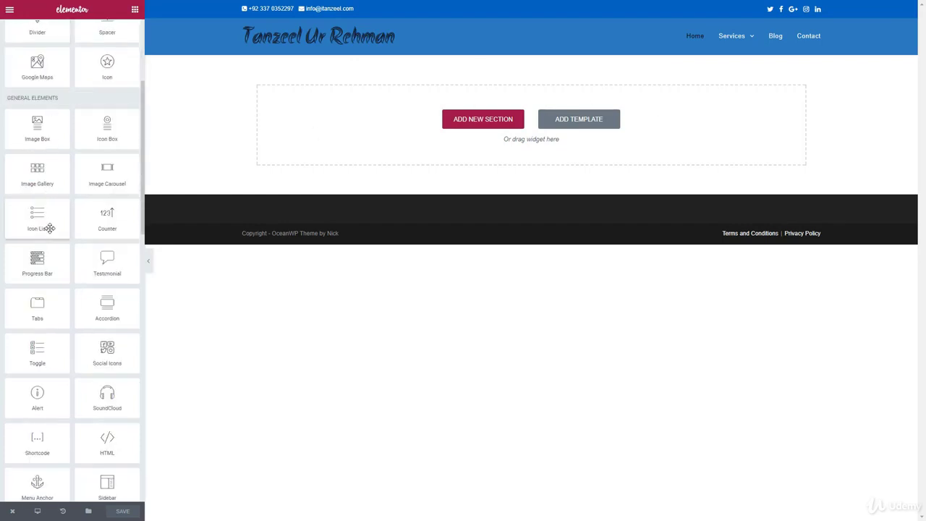
pyautogui.scroll(3, 47, 228)
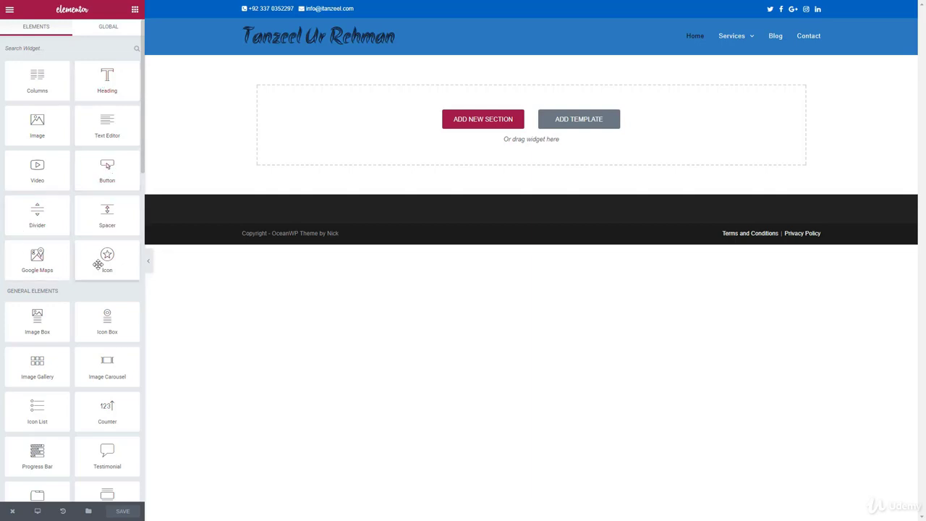
pyautogui.scroll(-3, 101, 267)
pyautogui.scroll(-2, 76, 277)
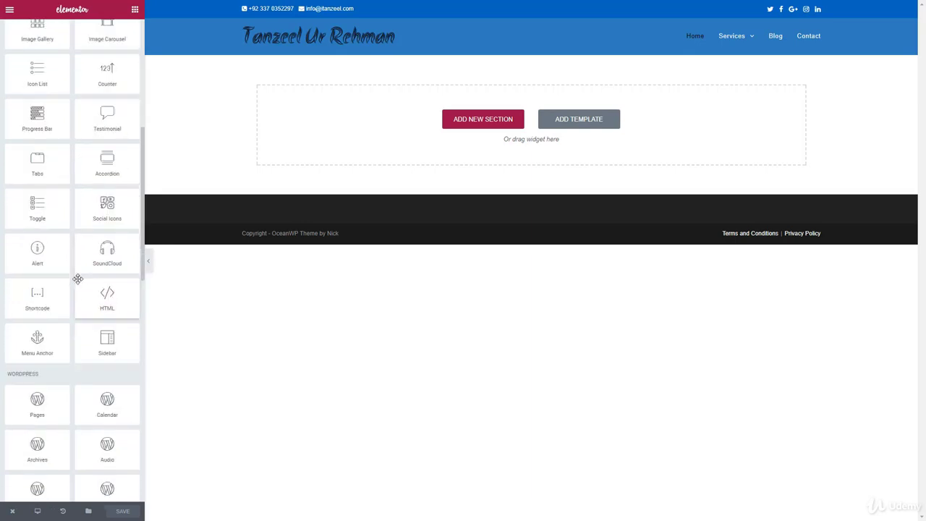
pyautogui.scroll(5, 81, 334)
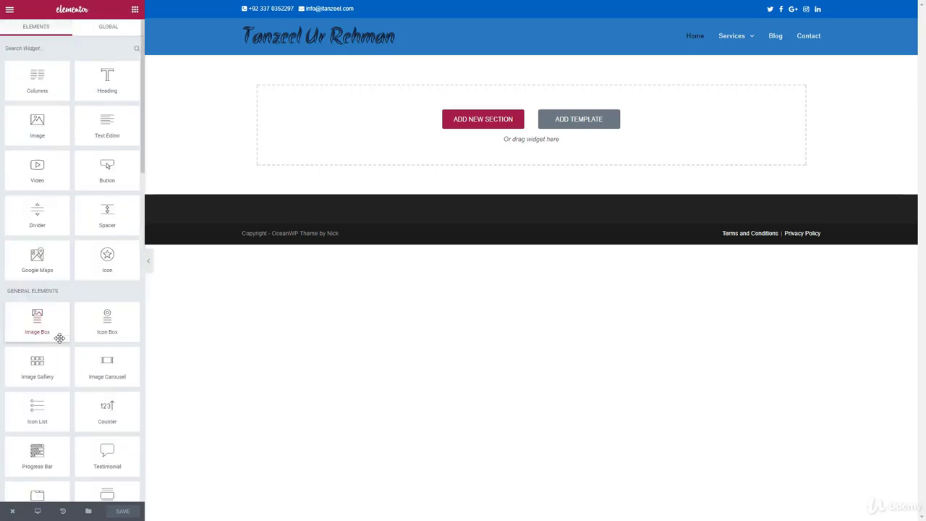
pyautogui.click(111, 33)
pyautogui.click(37, 33)
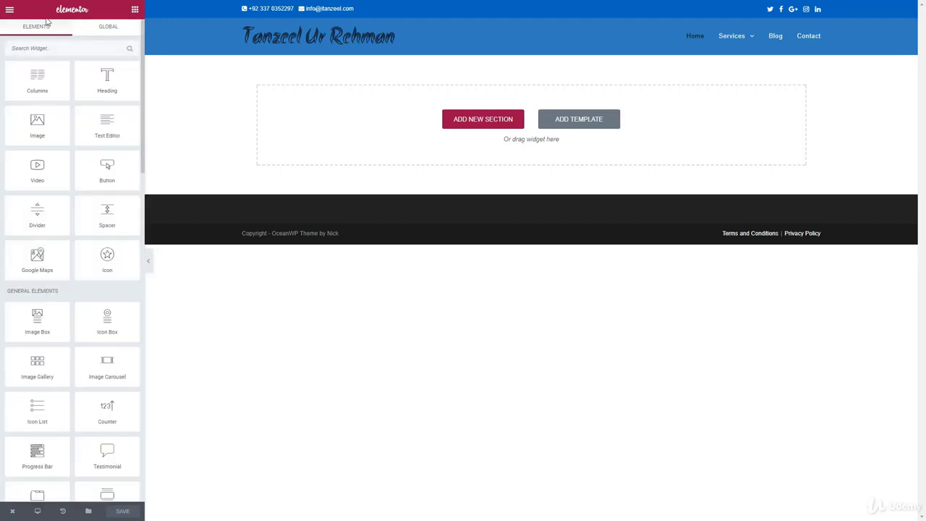
pyautogui.click(10, 10)
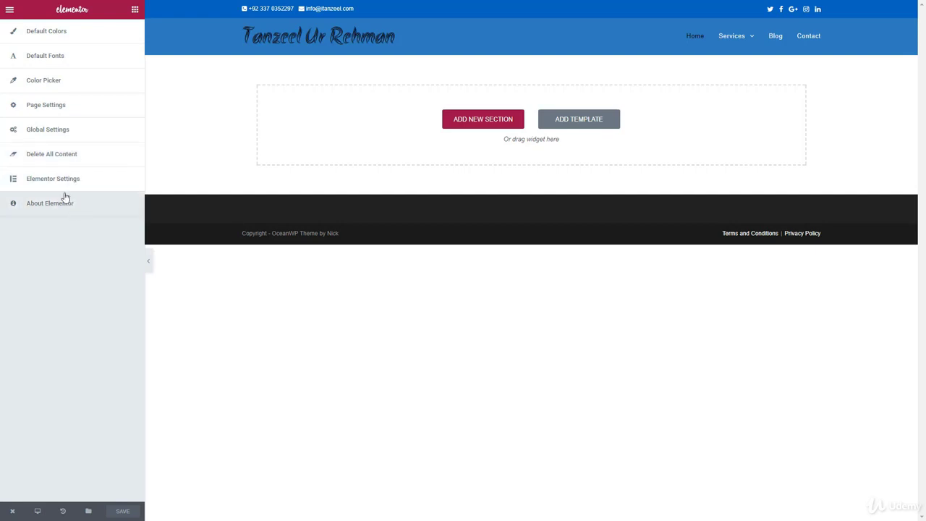
pyautogui.click(5, 15)
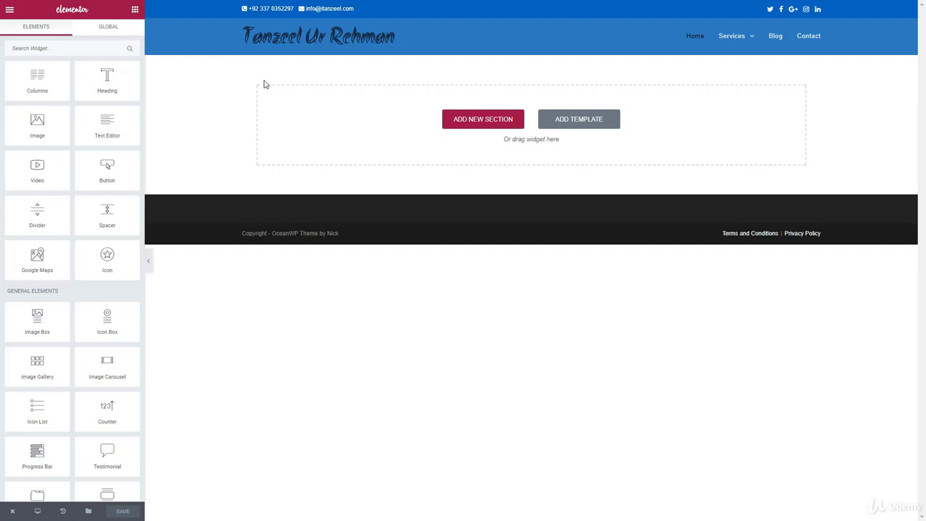
# - Add a new section with a single-column structure to the empty page
pyautogui.click(501, 127)
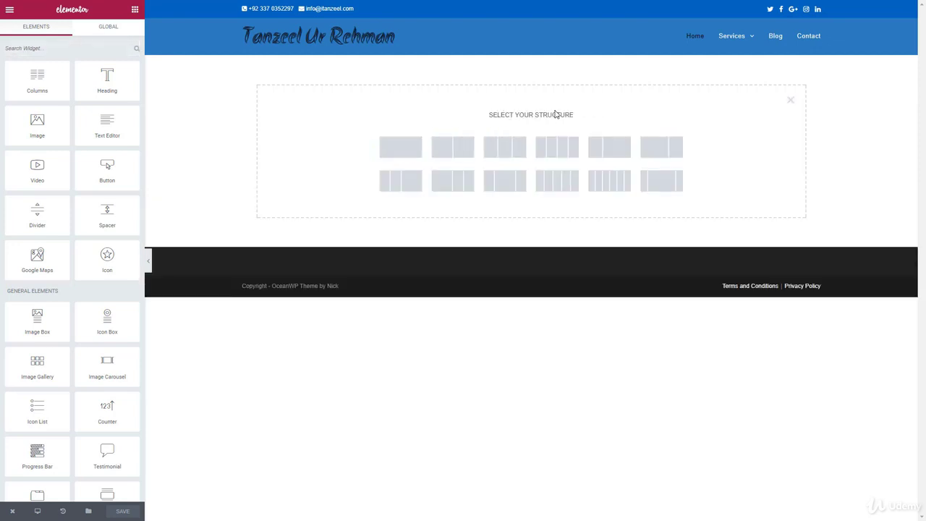
pyautogui.click(790, 100)
pyautogui.click(497, 124)
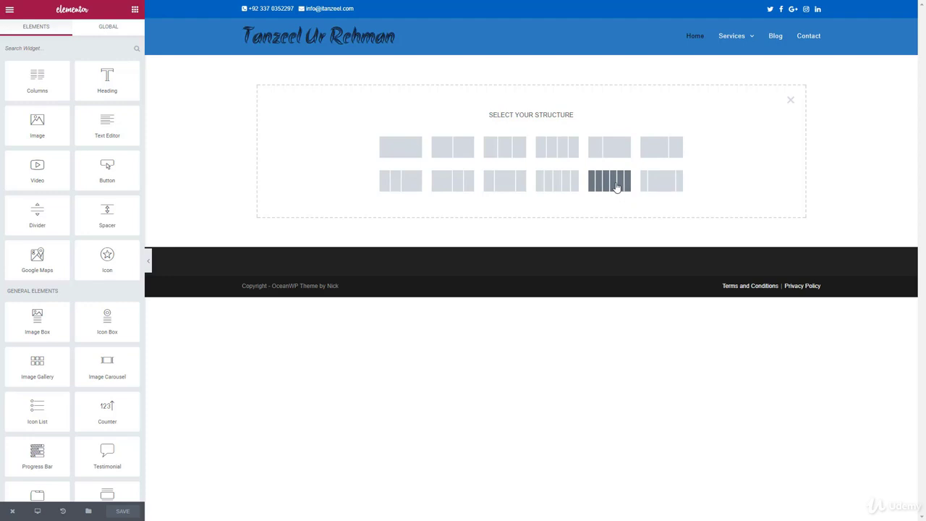
pyautogui.click(402, 150)
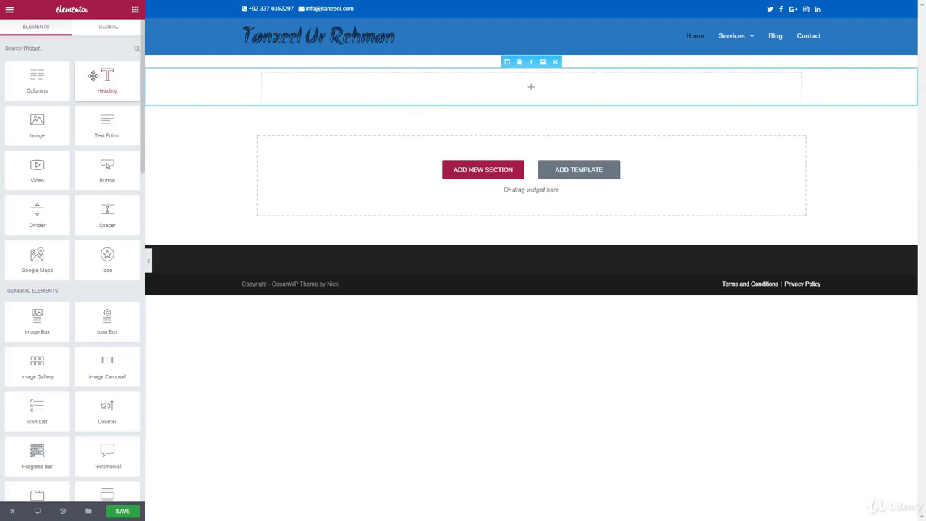
# - Place a Heading widget in the new section and preview the page without the editing panel
pyautogui.moveTo(93, 75); pyautogui.dragTo(560, 86)
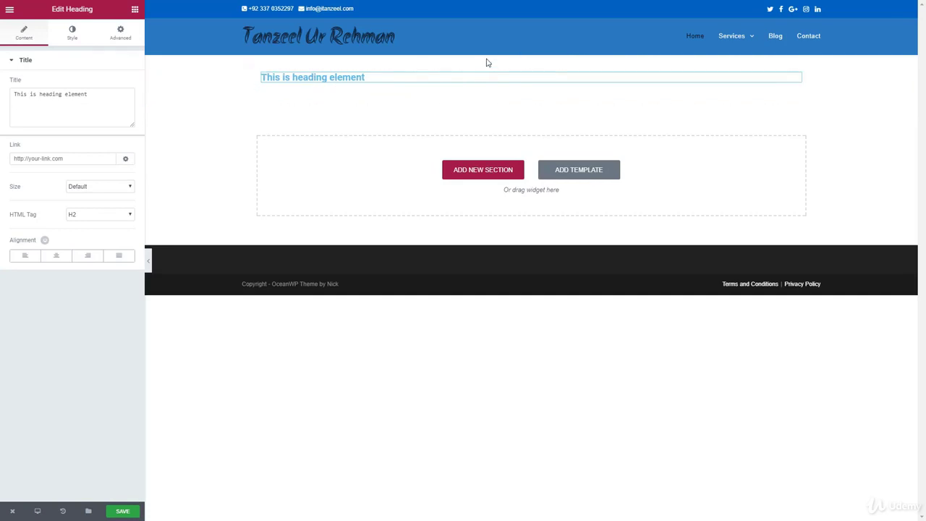
pyautogui.click(148, 264)
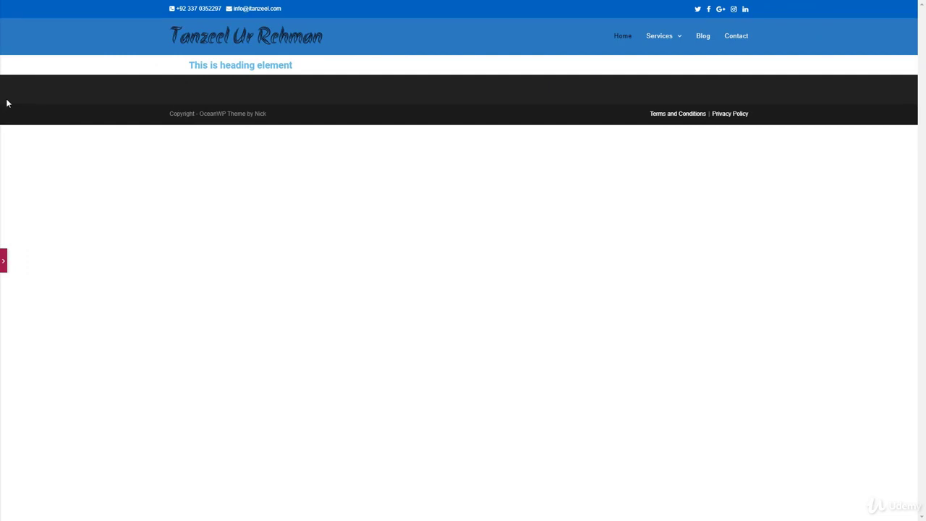
pyautogui.click(3, 262)
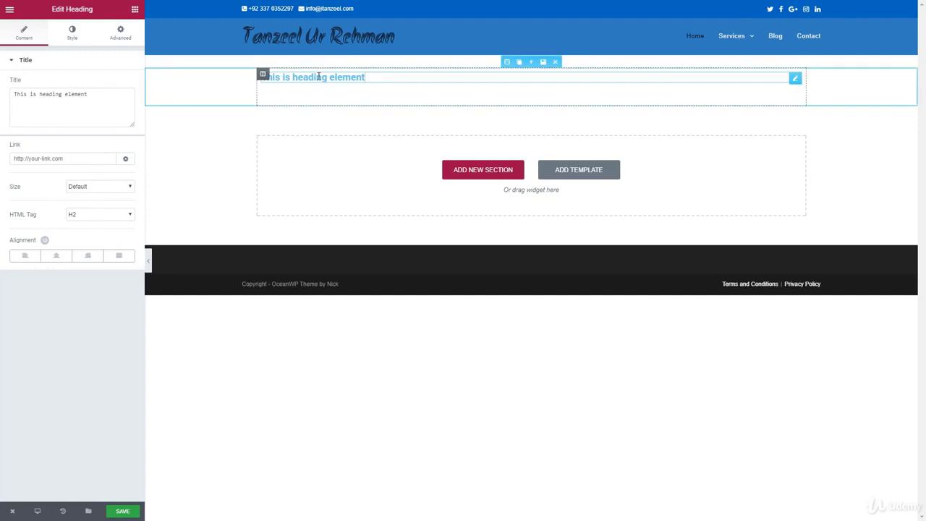
# - Replace the heading's placeholder text with the site owner's full name and preview the page
pyautogui.tripleClick(318, 77)
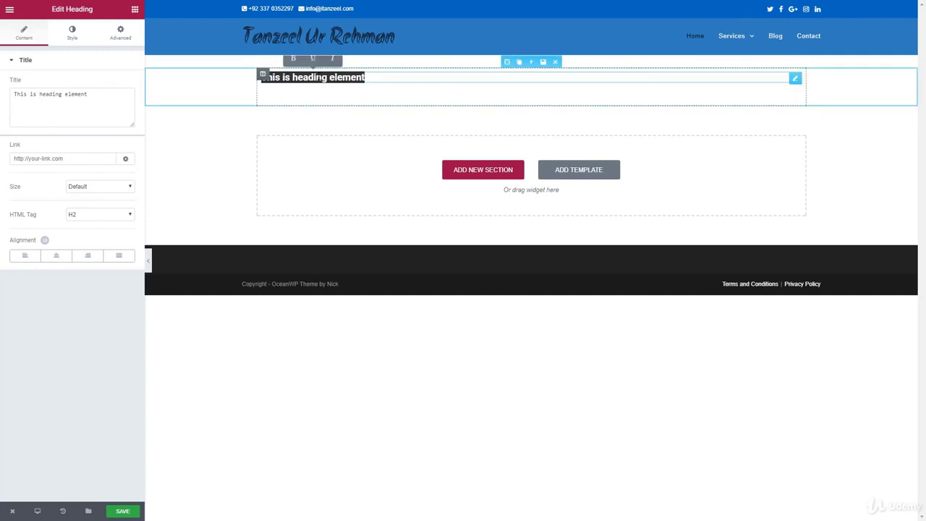
pyautogui.write('Tanzeel Ur')
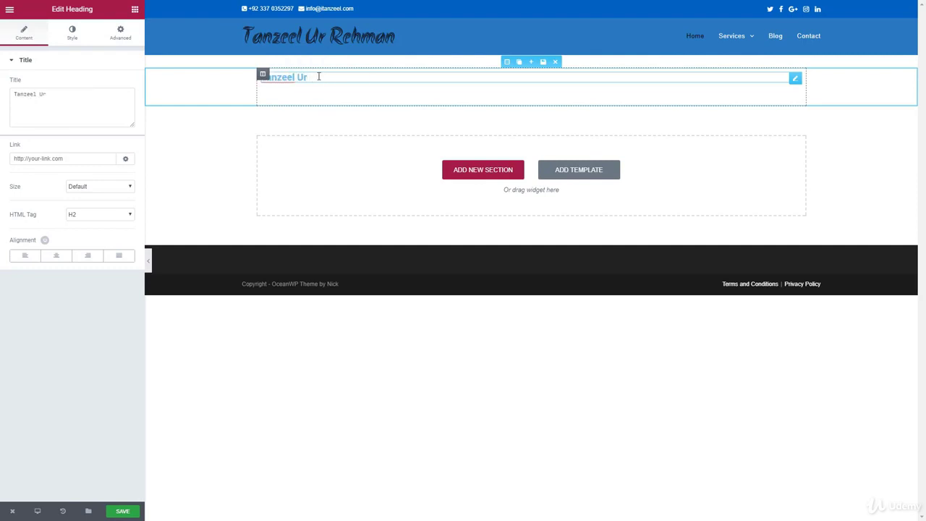
pyautogui.write('Rehman')
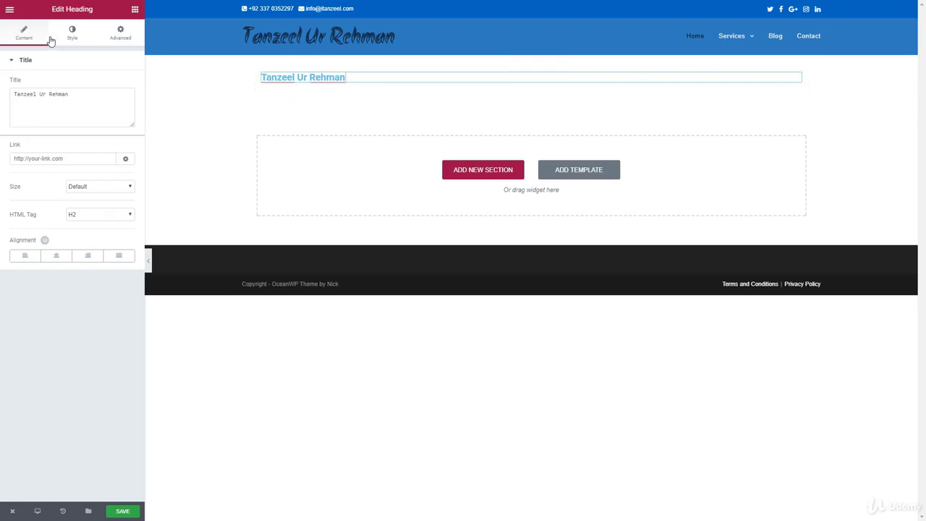
pyautogui.click(148, 260)
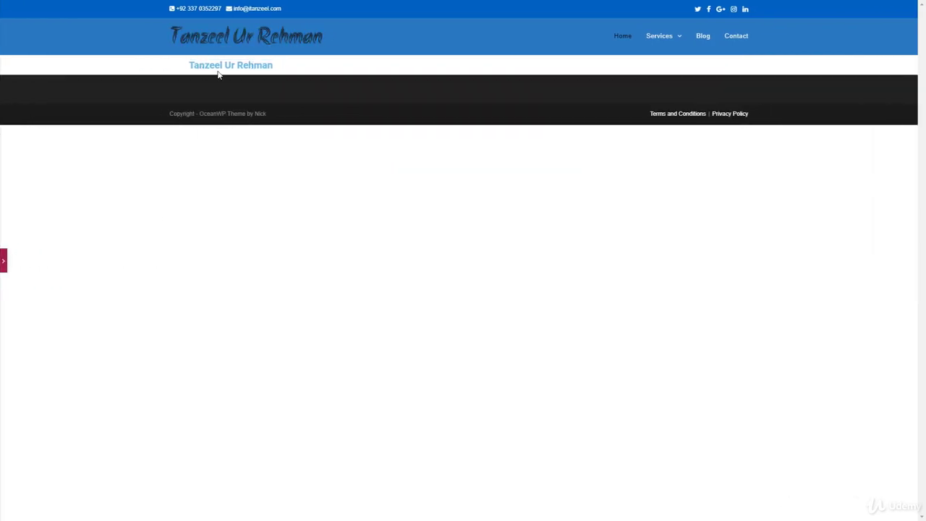
pyautogui.click(4, 260)
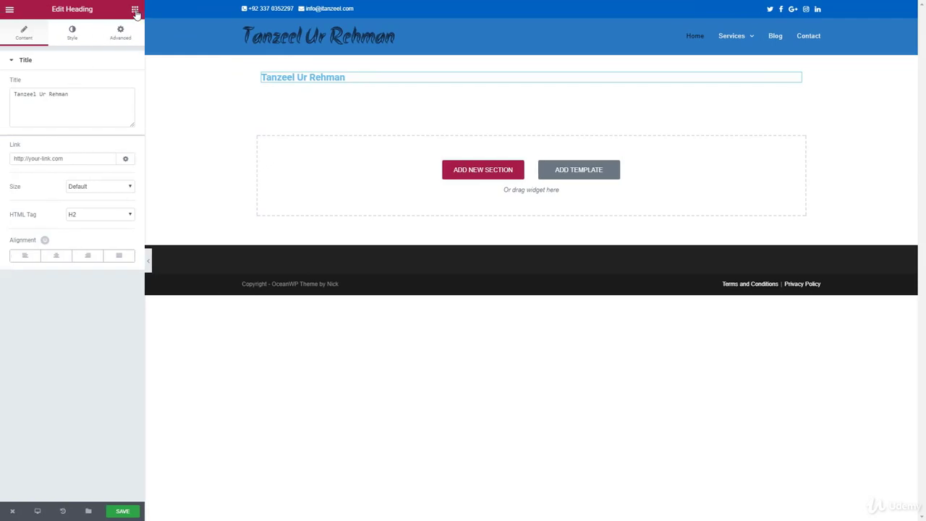
# - Examine the heading's column and edit handles, switch between the widget list and its settings, and view its advanced options
pyautogui.click(136, 11)
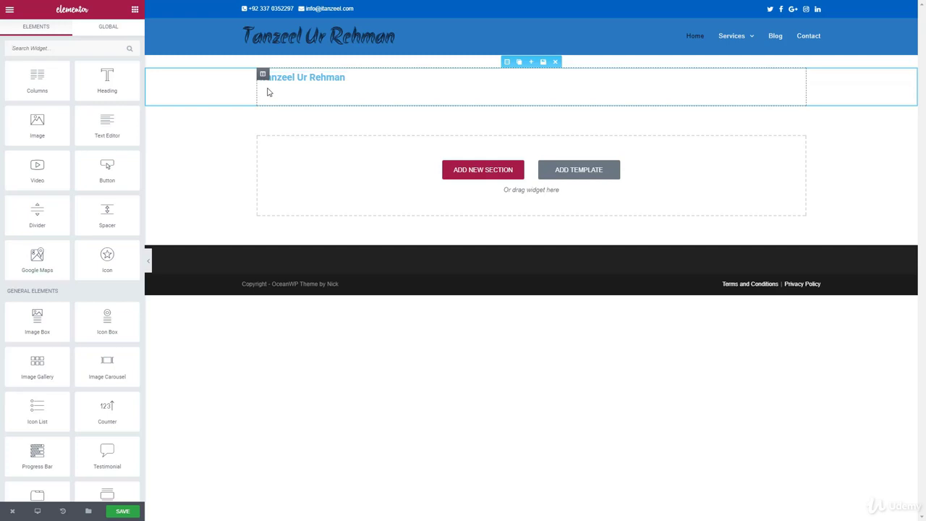
pyautogui.moveTo(262, 74)
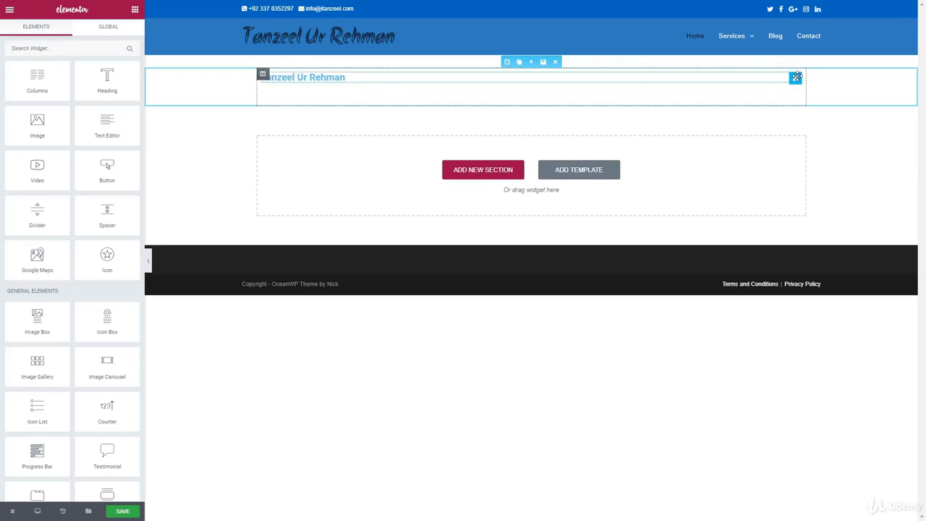
pyautogui.moveTo(793, 78)
pyautogui.click(795, 77)
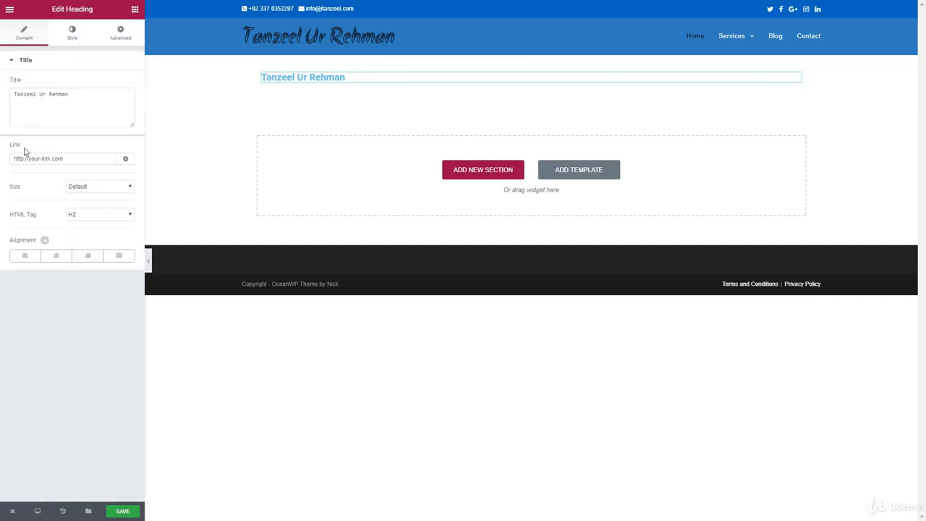
pyautogui.click(338, 77)
pyautogui.click(134, 10)
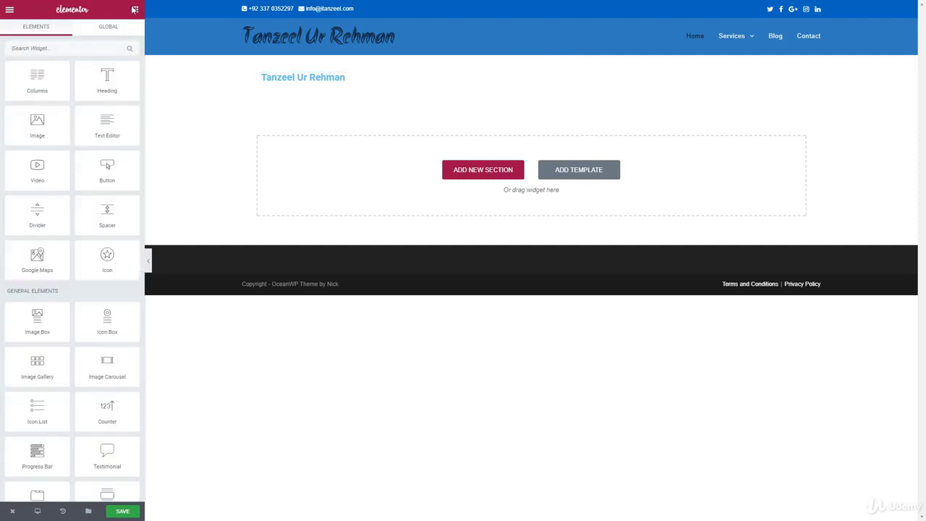
pyautogui.click(323, 78)
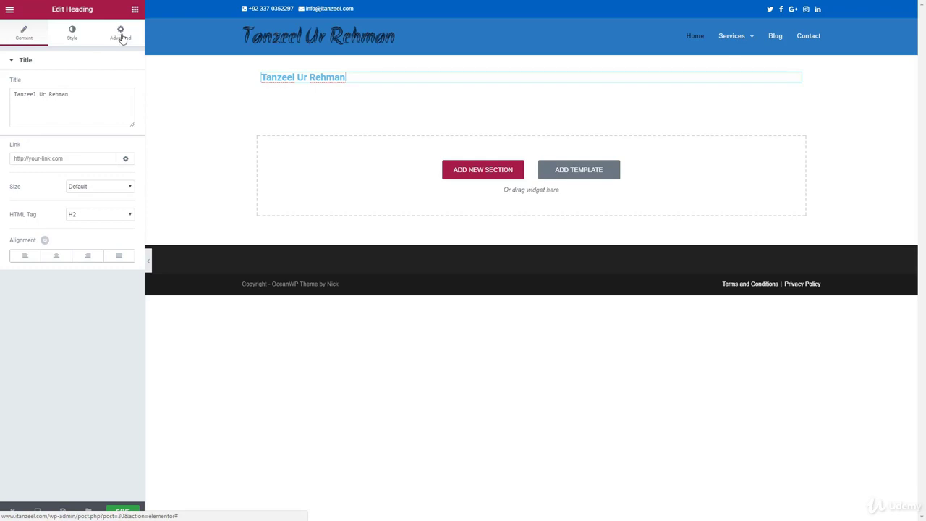
pyautogui.click(122, 36)
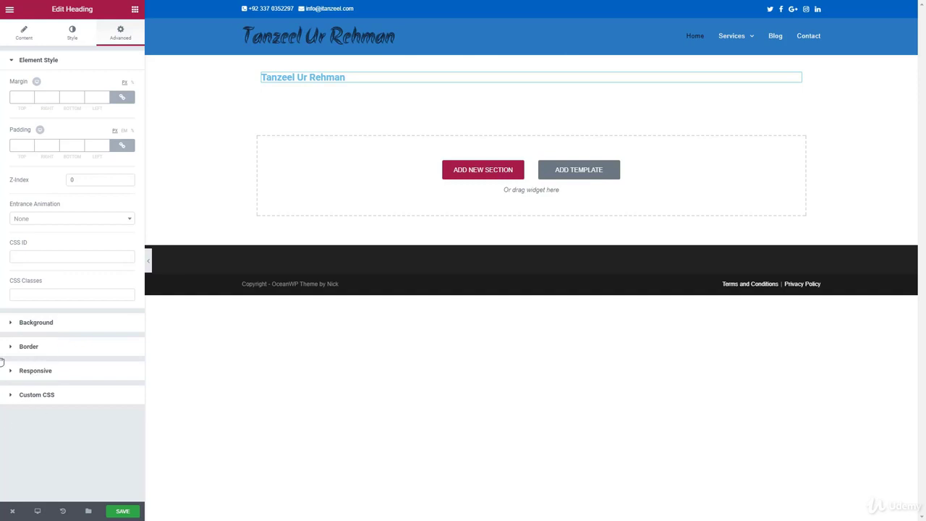
# - Enable custom typography for the heading and set its text size to 27 px
pyautogui.click(72, 34)
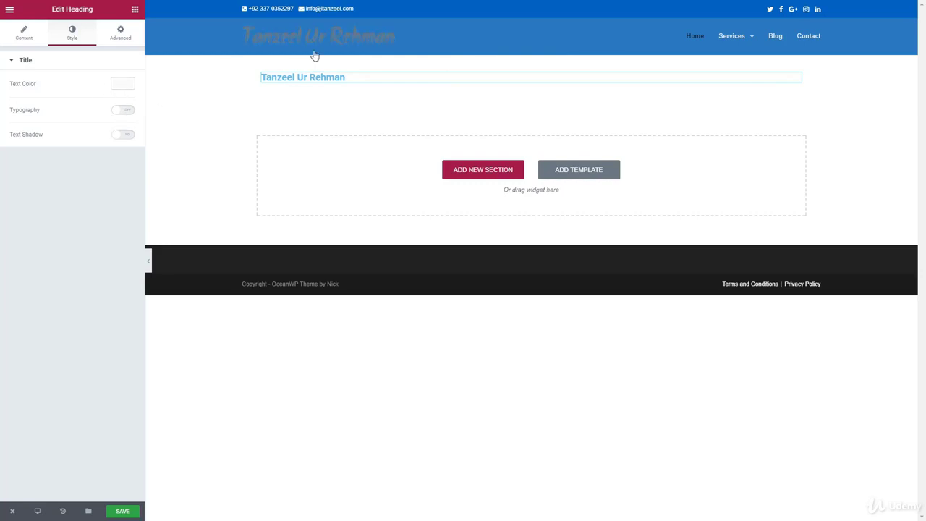
pyautogui.click(124, 110)
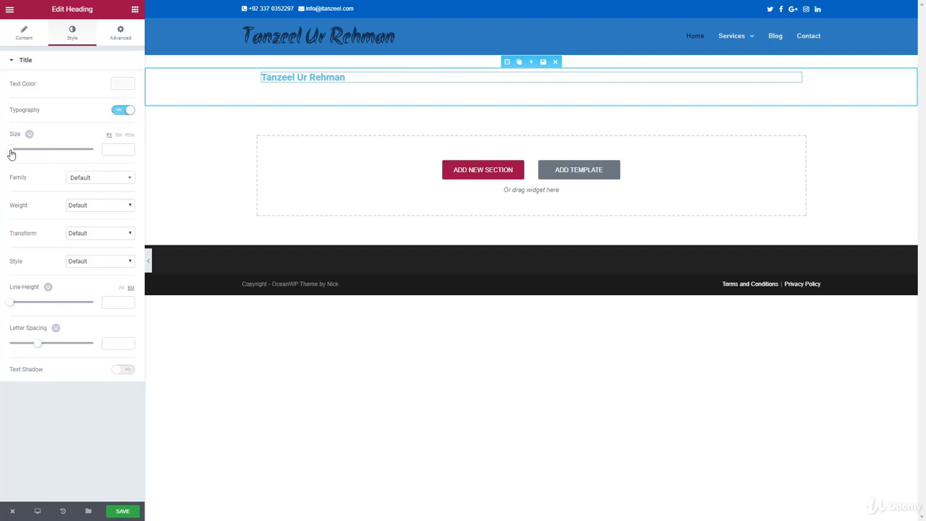
pyautogui.moveTo(11, 154); pyautogui.dragTo(22, 154)
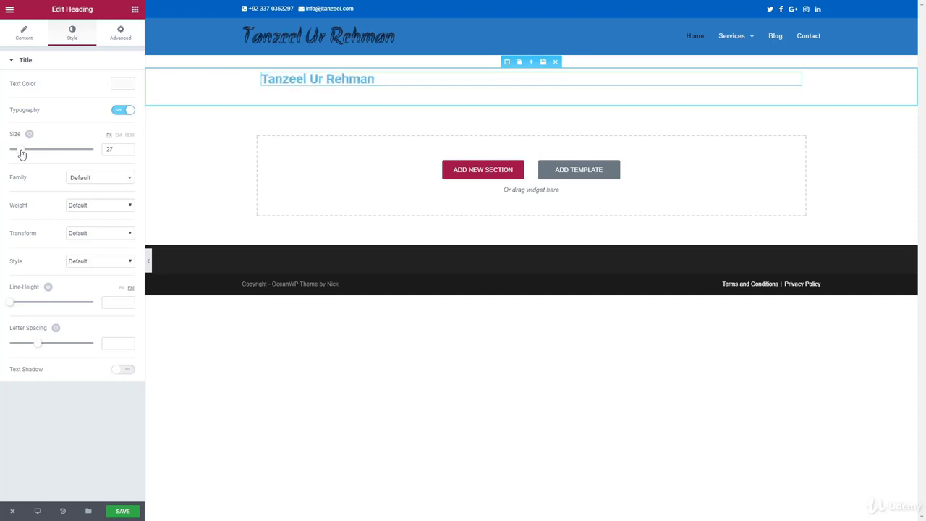
# - Try Arial and Verdana as the heading's font family
pyautogui.click(102, 179)
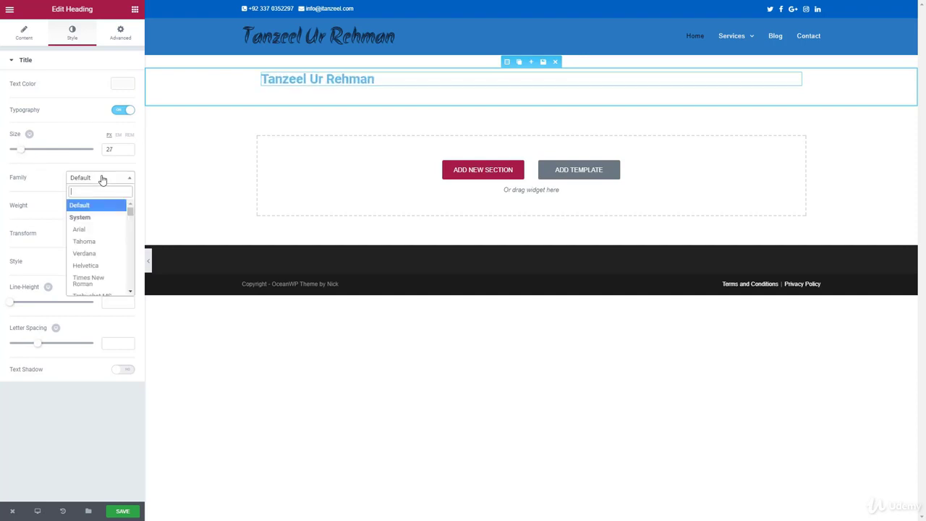
pyautogui.click(102, 229)
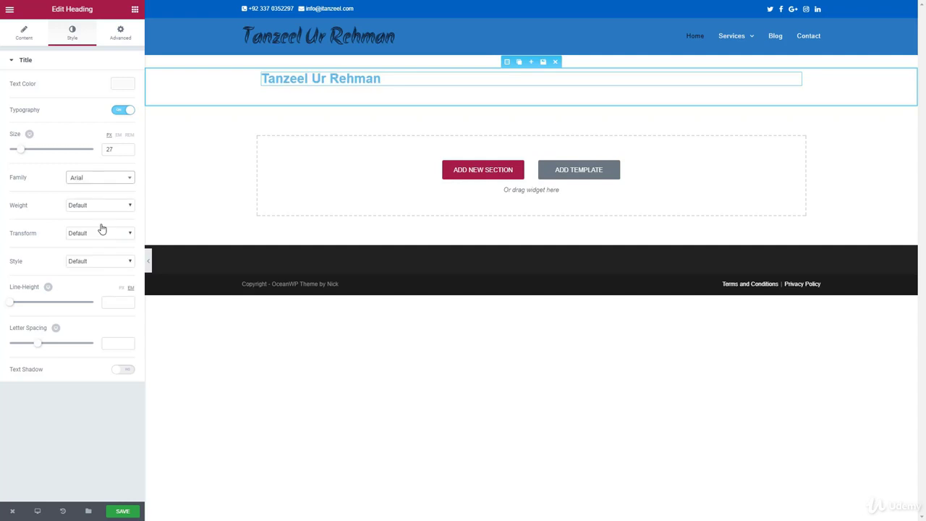
pyautogui.click(94, 183)
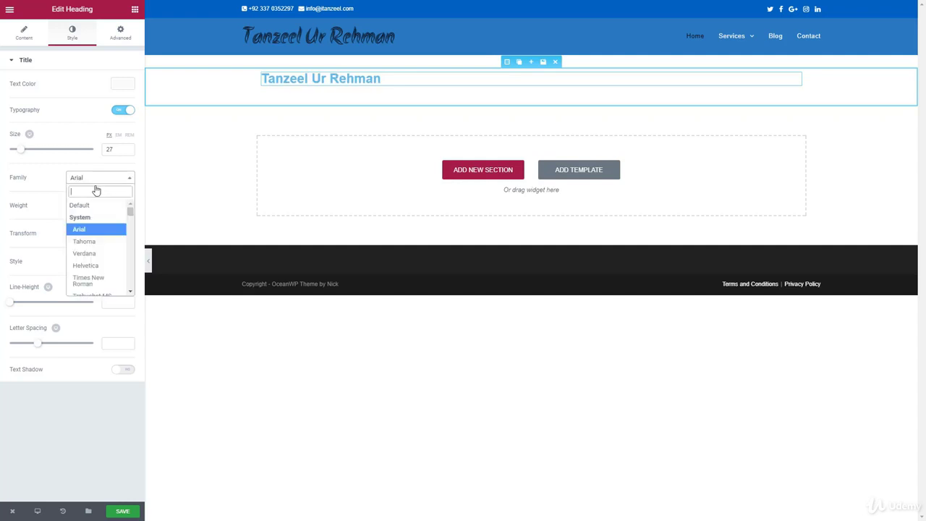
pyautogui.click(90, 254)
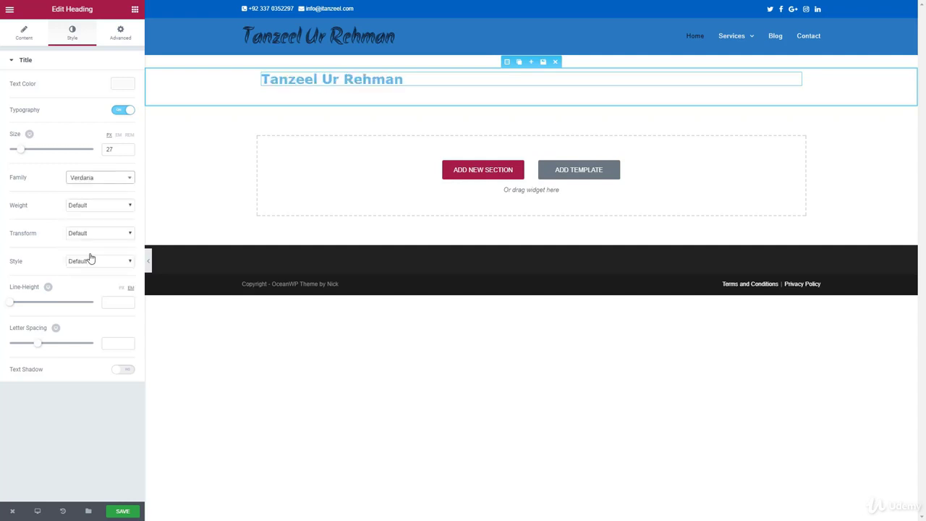
# - Browse the font families for the heading, choose Cookie, and enlarge the text size to 60 px
pyautogui.click(103, 180)
pyautogui.scroll(-3, 100, 264)
pyautogui.scroll(-10, 101, 264)
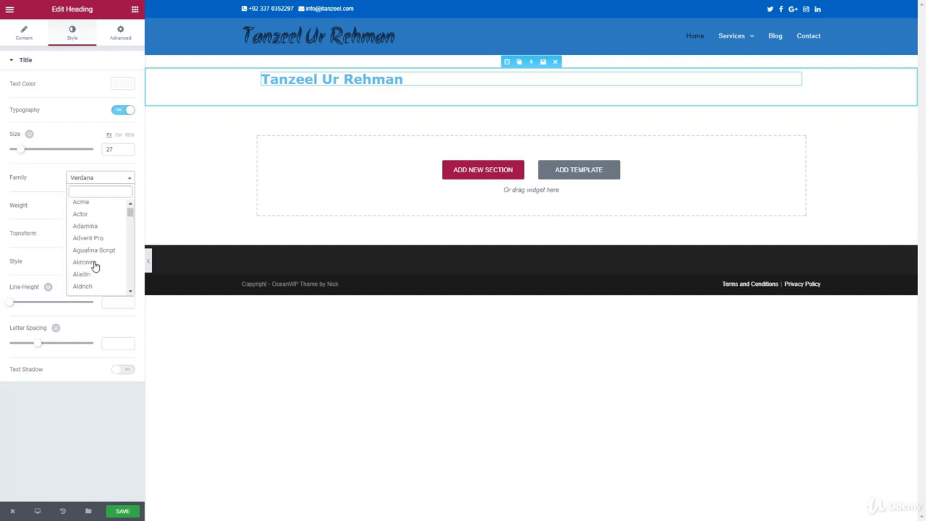
pyautogui.scroll(-8, 102, 263)
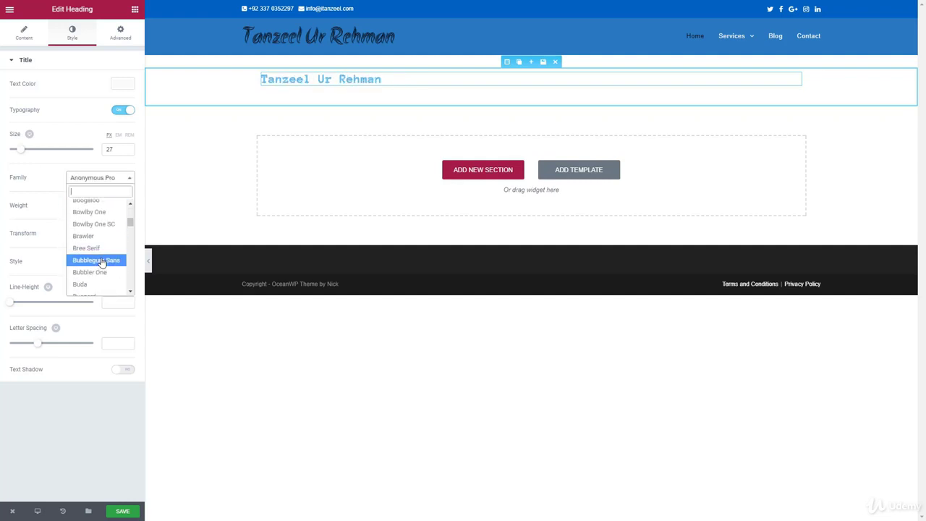
pyautogui.scroll(-6, 102, 262)
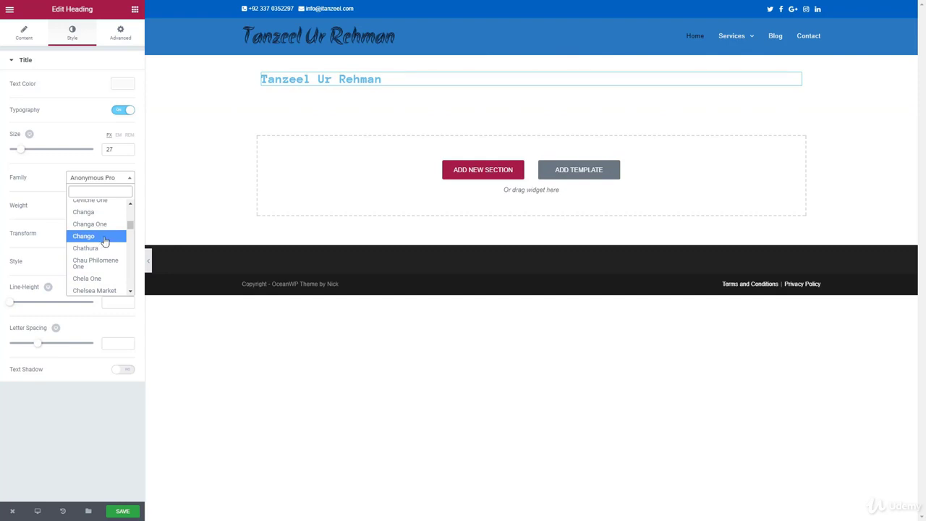
pyautogui.scroll(-3, 105, 241)
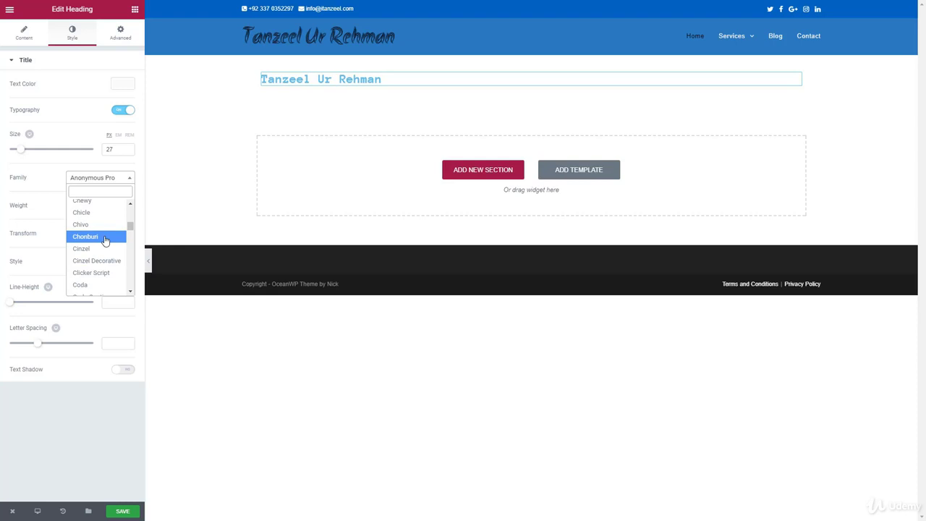
pyautogui.write('sign')
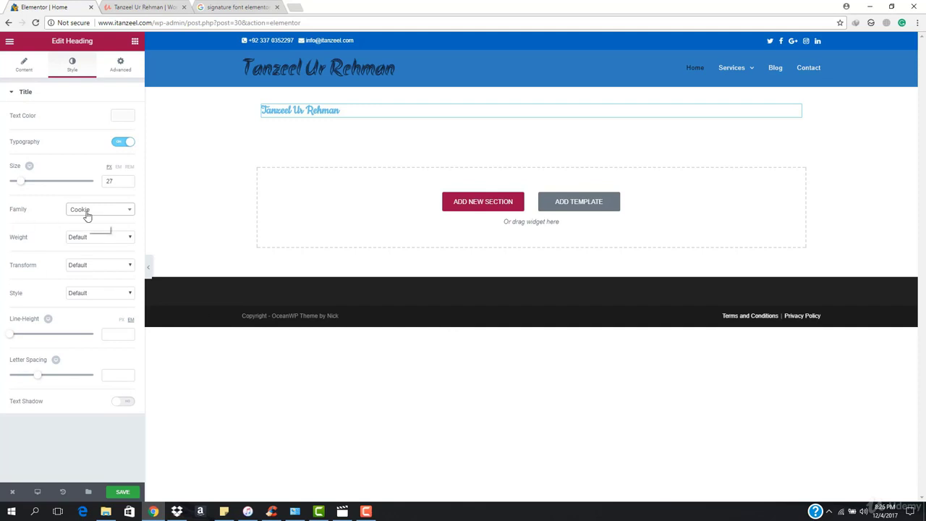
pyautogui.moveTo(25, 180); pyautogui.dragTo(36, 186)
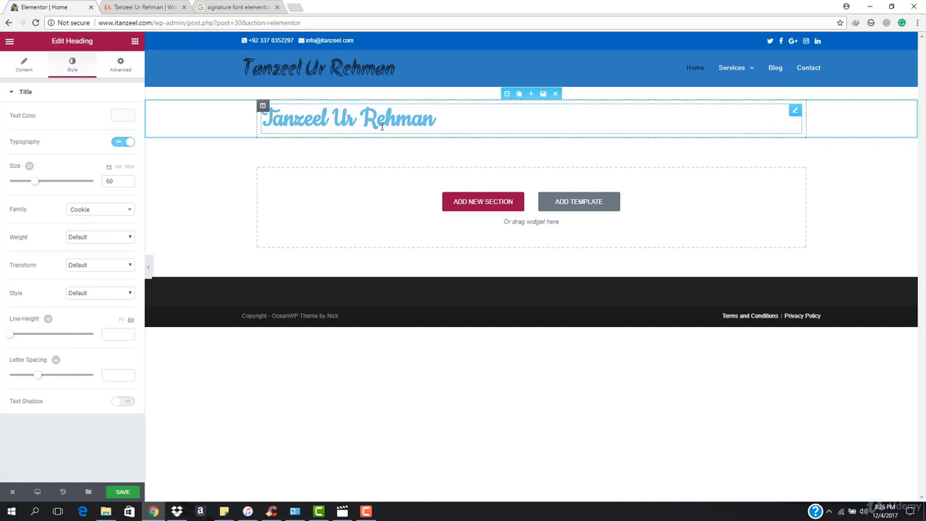
# - Try a font weight of 300 on the heading and settle on 100
pyautogui.click(119, 239)
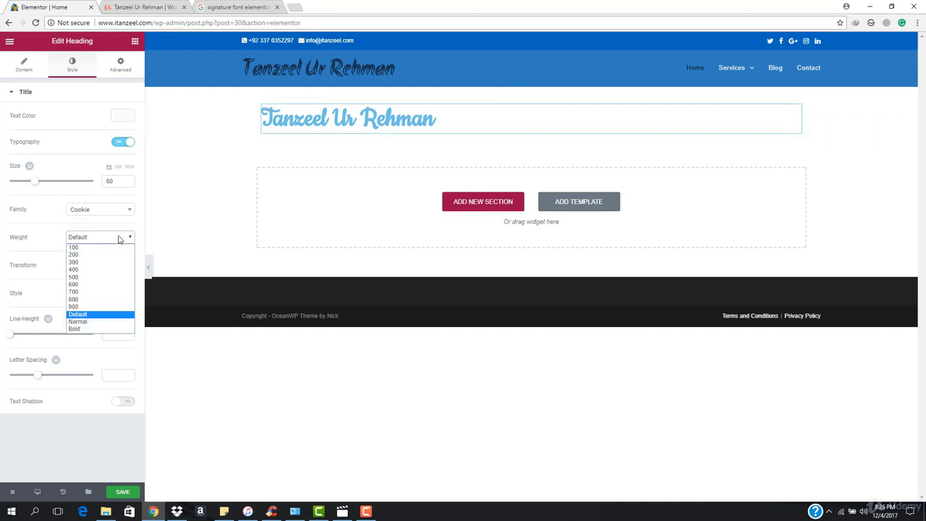
pyautogui.click(106, 262)
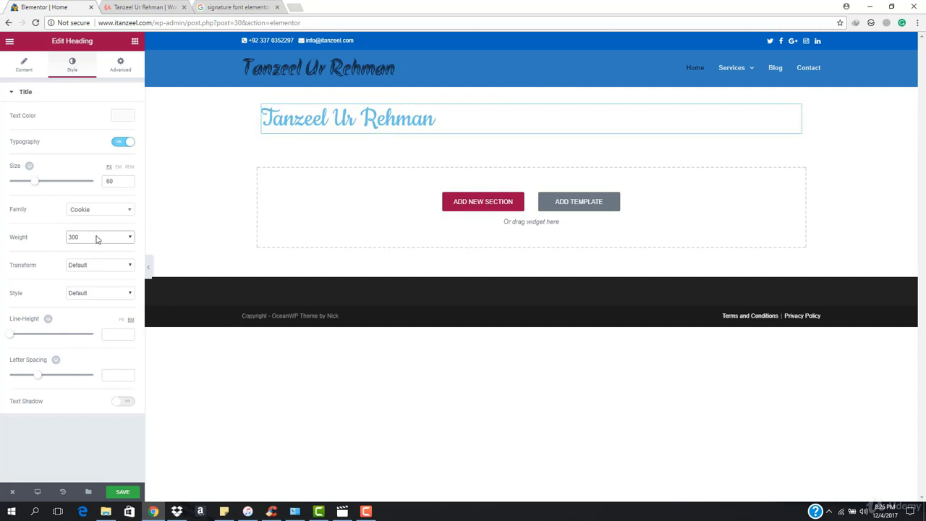
pyautogui.click(97, 239)
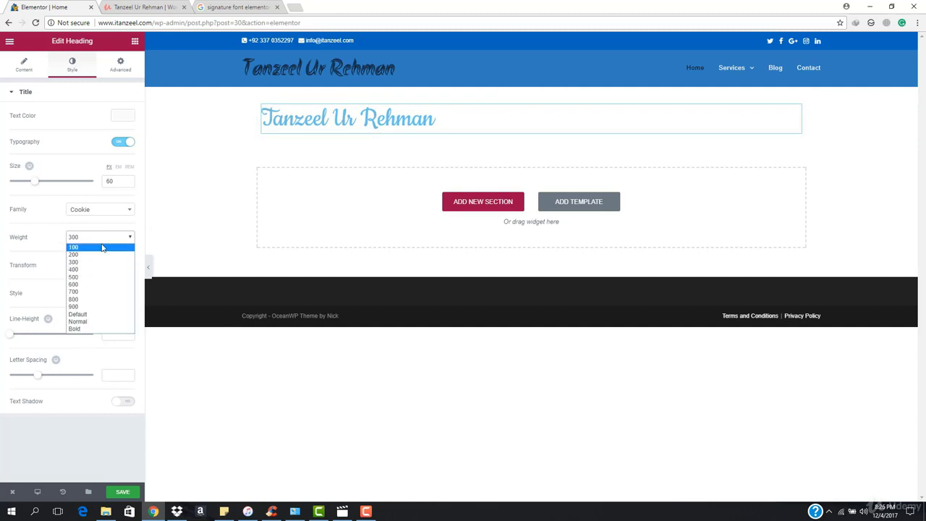
pyautogui.click(99, 248)
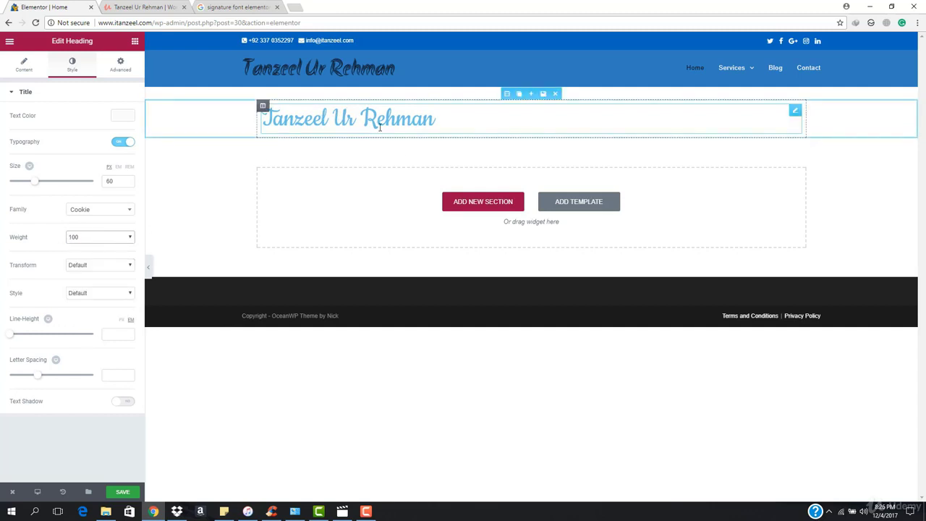
# - Try the Uppercase text transform on the heading and settle on Capitalize
pyautogui.click(102, 267)
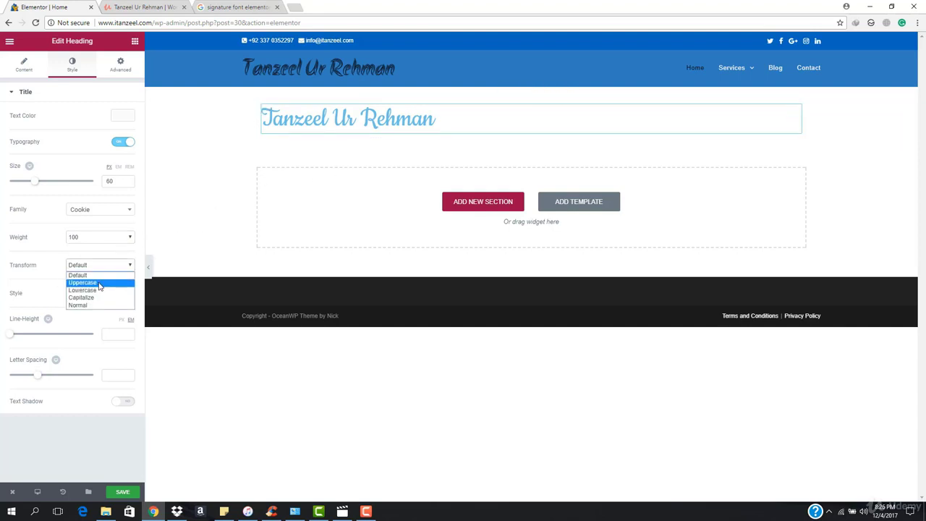
pyautogui.press('Escape')
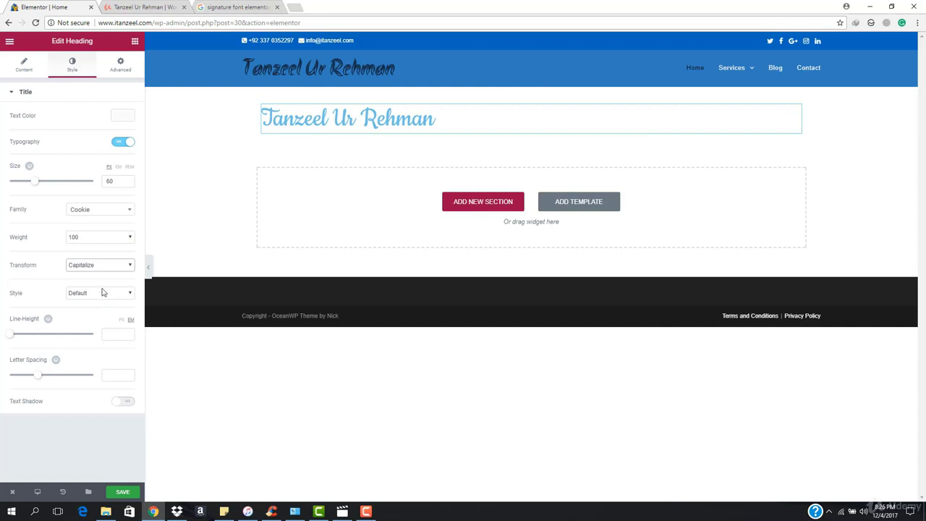
pyautogui.click(107, 267)
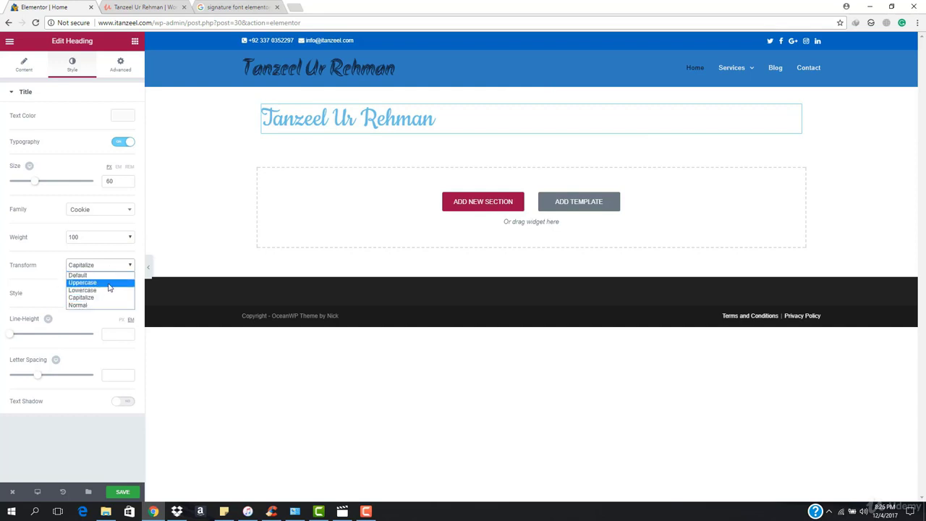
pyautogui.press('Escape')
pyautogui.click(109, 267)
pyautogui.click(105, 282)
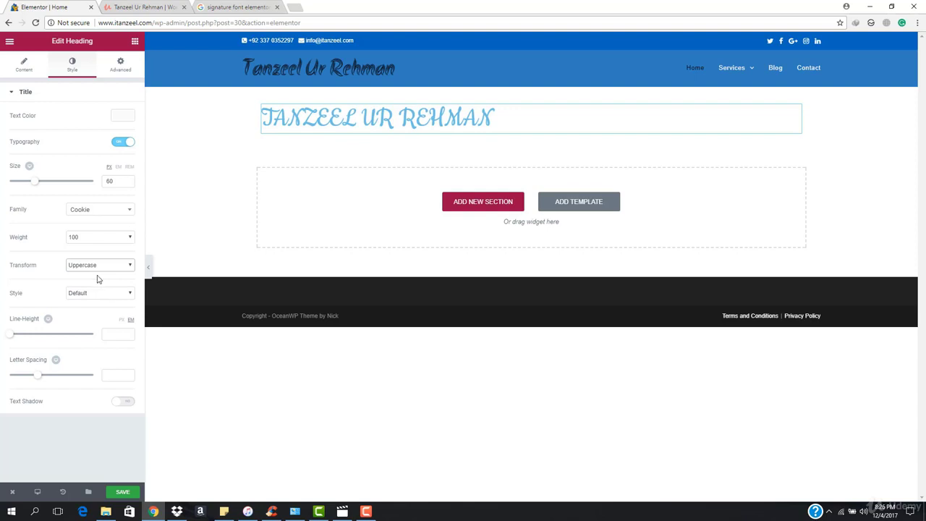
pyautogui.click(103, 267)
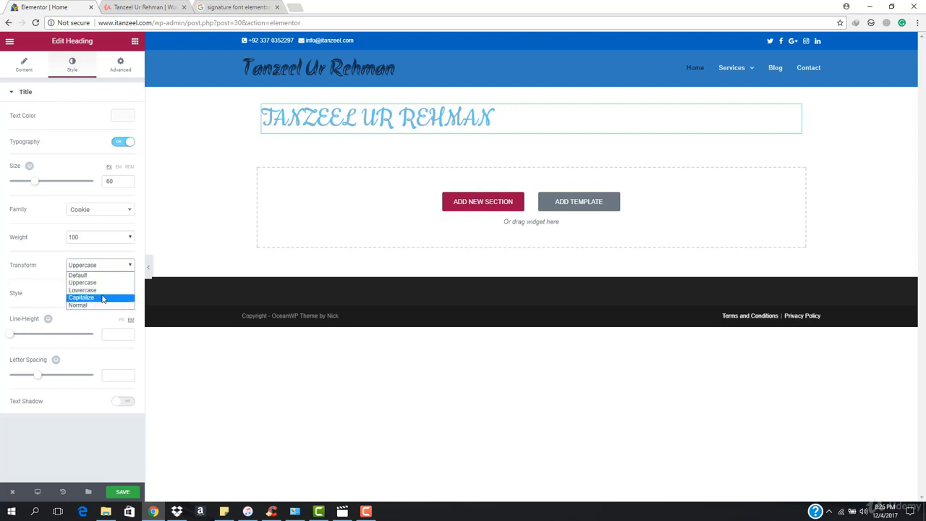
pyautogui.click(103, 298)
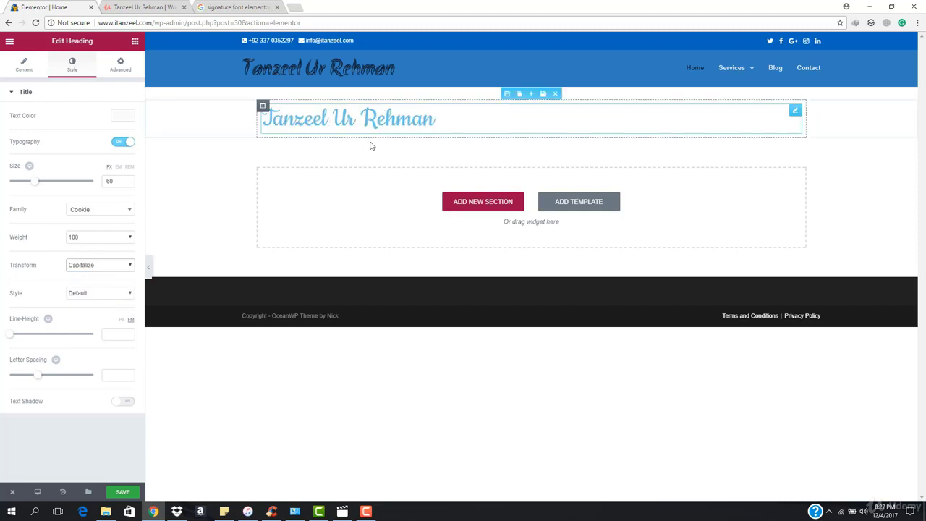
# - Compare the Italic and Oblique font styles on the heading and settle on Italic
pyautogui.click(121, 293)
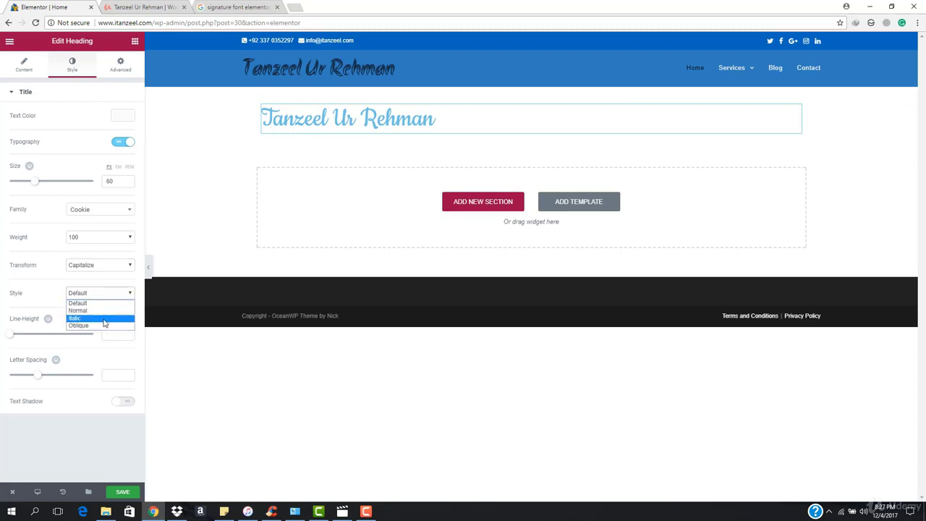
pyautogui.click(104, 318)
pyautogui.click(104, 295)
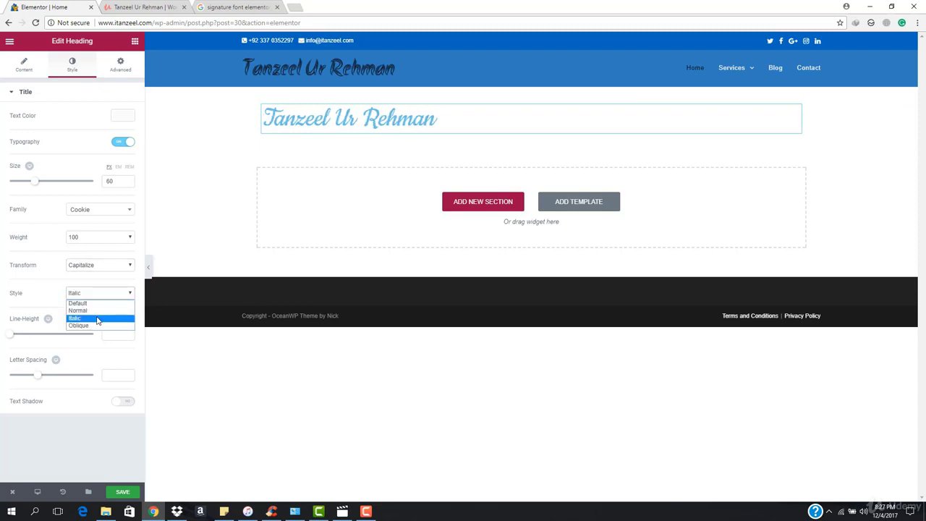
pyautogui.click(97, 326)
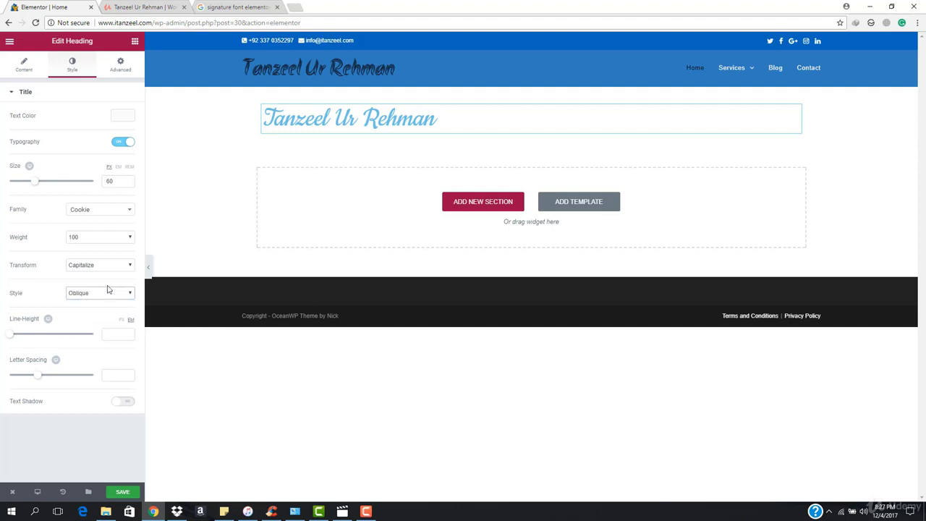
pyautogui.click(102, 297)
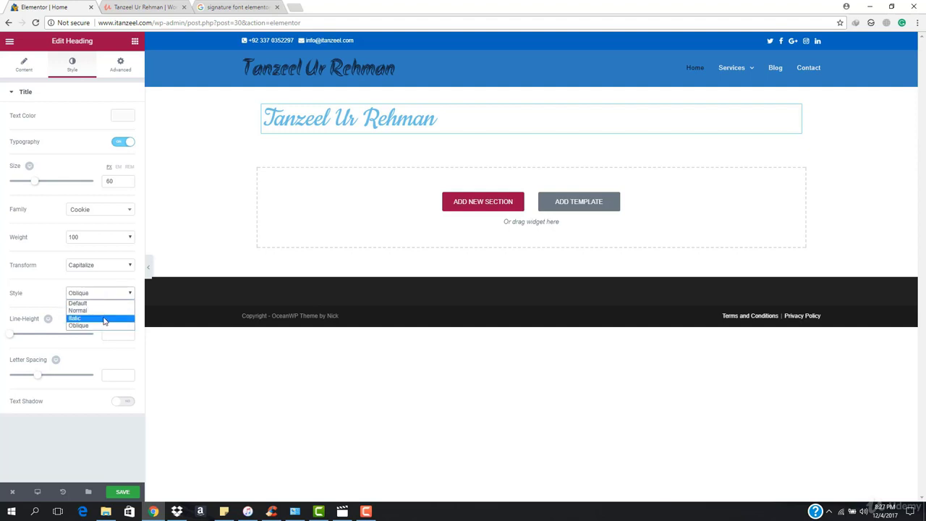
pyautogui.click(105, 319)
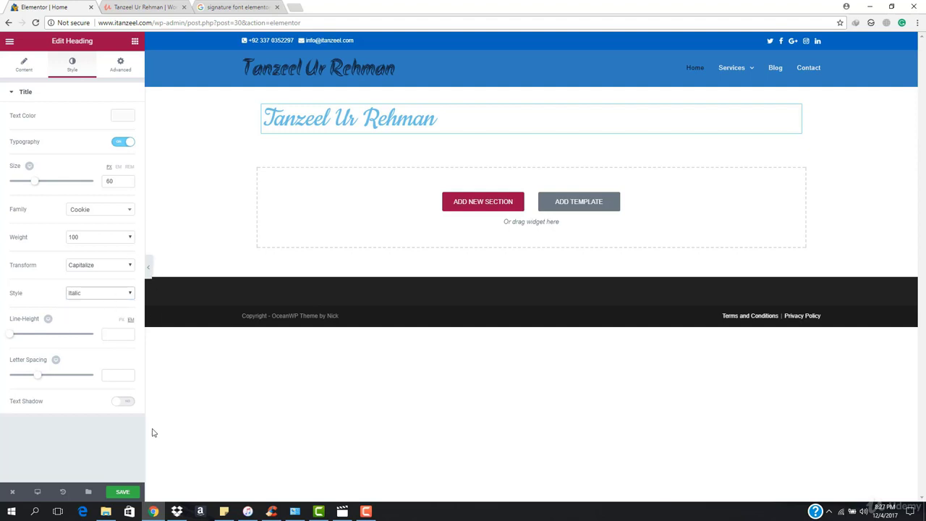
# - Save the page and load the live website in the browser tab that holds the Google font search
pyautogui.click(127, 493)
pyautogui.click(128, 492)
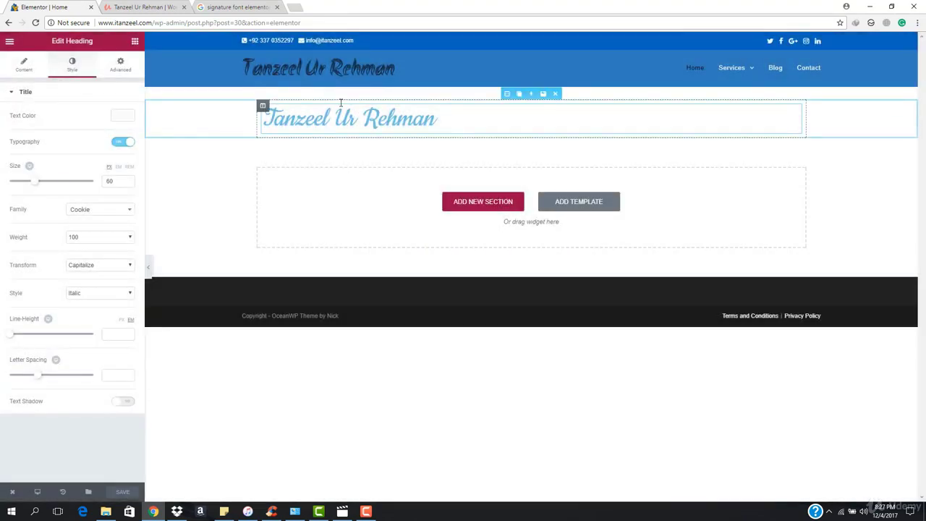
pyautogui.click(157, 7)
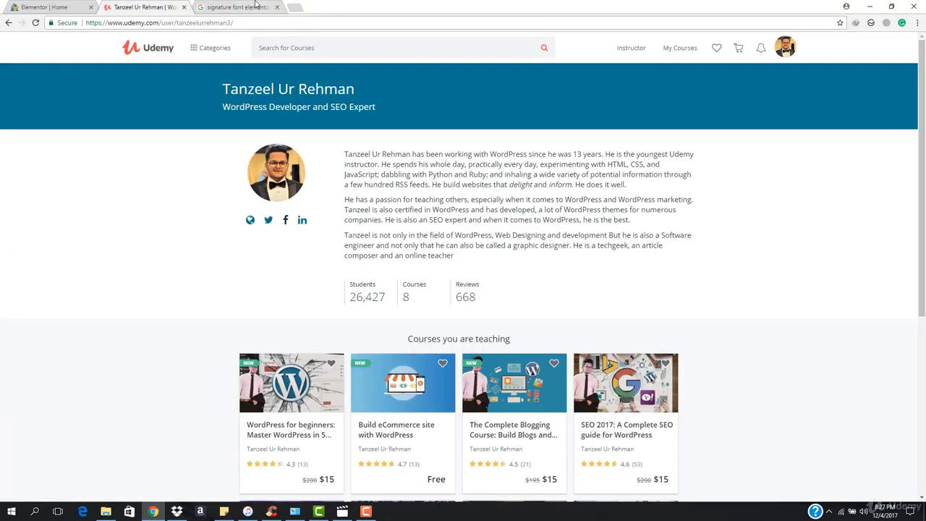
pyautogui.click(260, 6)
pyautogui.click(275, 20)
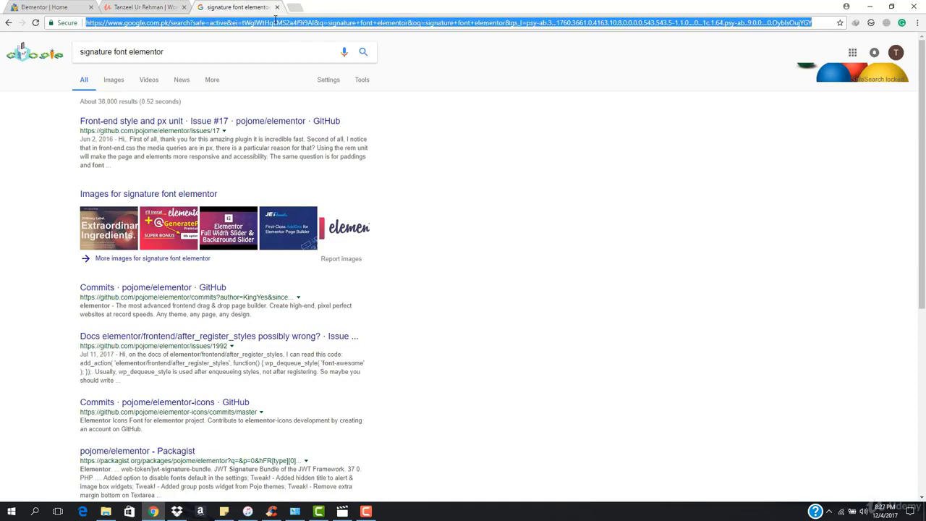
pyautogui.write('itanzeel')
pyautogui.press('Return')
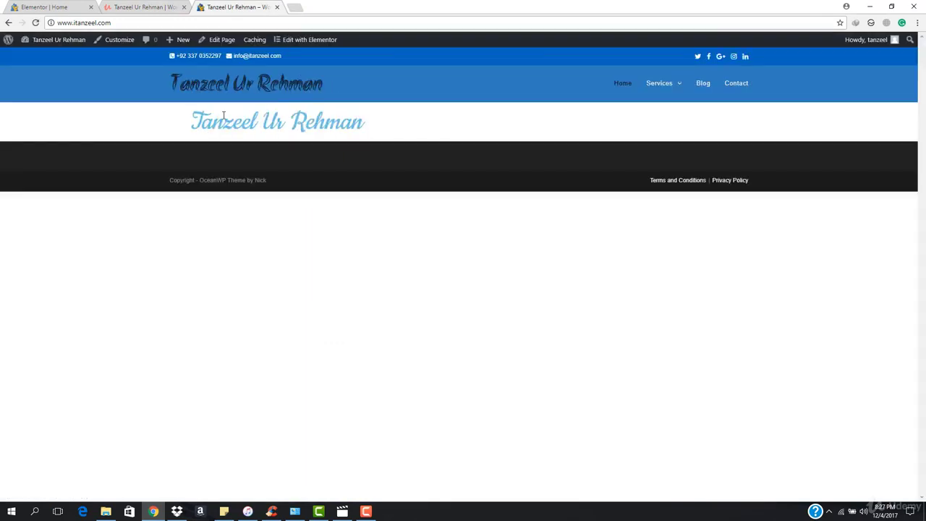
# - Inspect the styled heading on the published home page and return to the Elementor editor
pyautogui.moveTo(190, 120); pyautogui.dragTo(405, 137)
pyautogui.click(277, 123)
pyautogui.moveTo(194, 120); pyautogui.dragTo(378, 124)
pyautogui.click(378, 123)
pyautogui.click(39, 7)
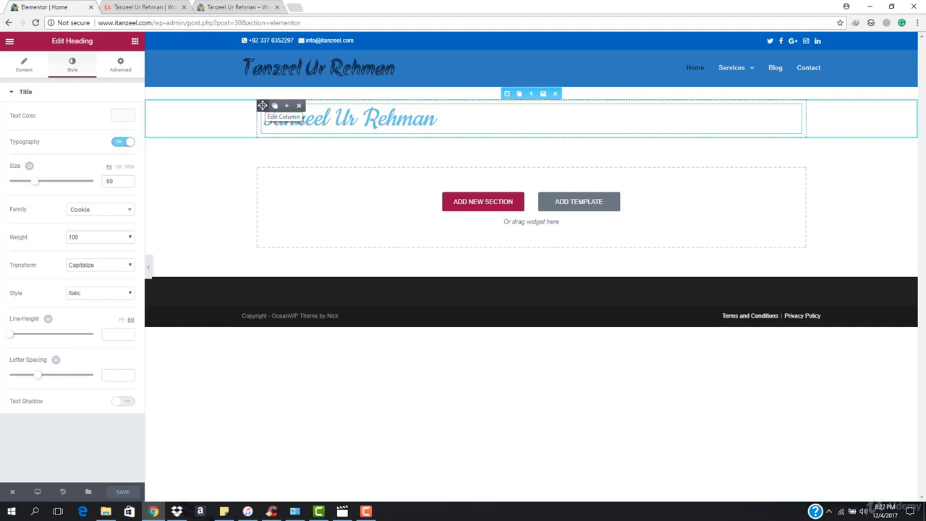
# - View the layout settings of the heading's column and of its parent section
pyautogui.click(263, 105)
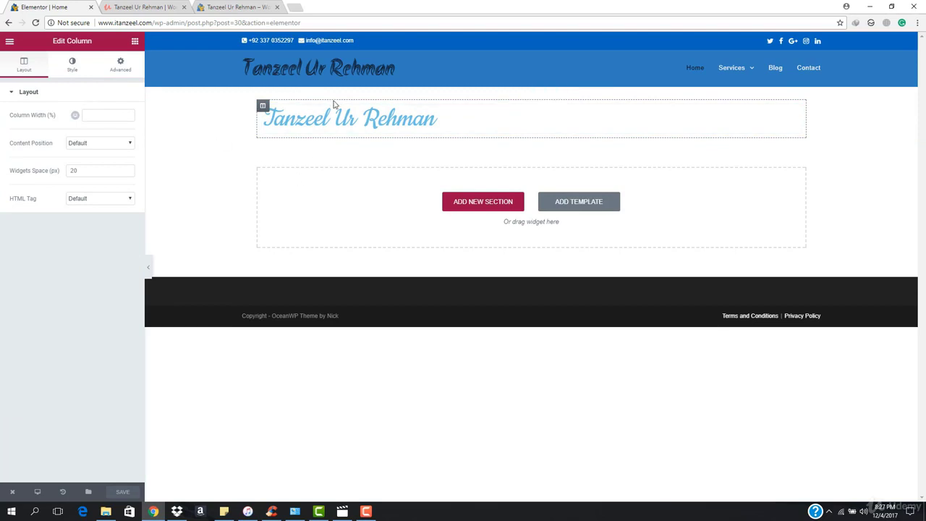
pyautogui.moveTo(506, 94)
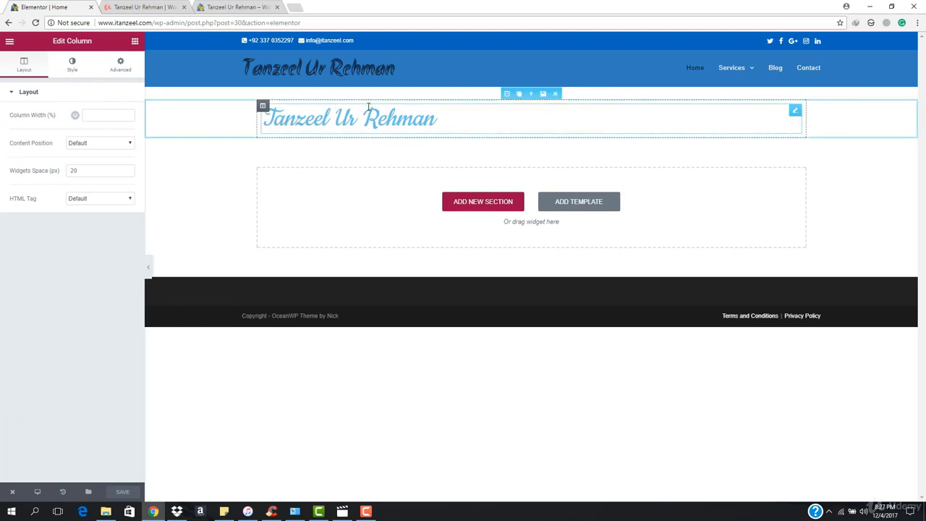
pyautogui.click(506, 94)
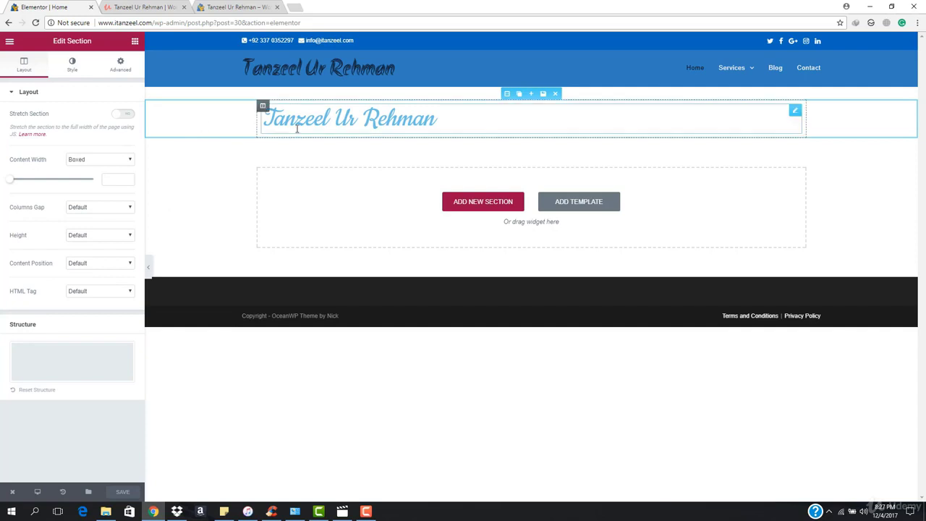
# - Turn on Stretch Section for the heading's section, try Full Width content, and set Content Width back to Boxed
pyautogui.click(125, 115)
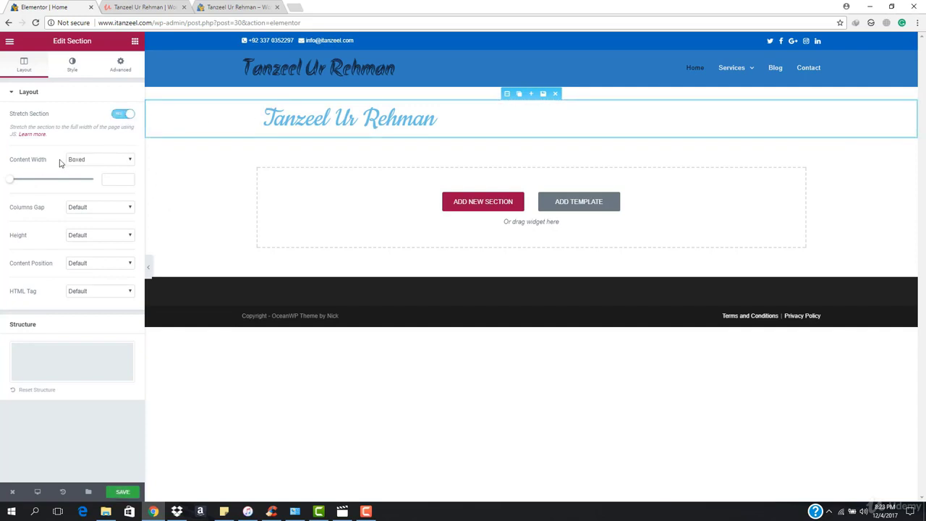
pyautogui.click(83, 161)
pyautogui.click(82, 177)
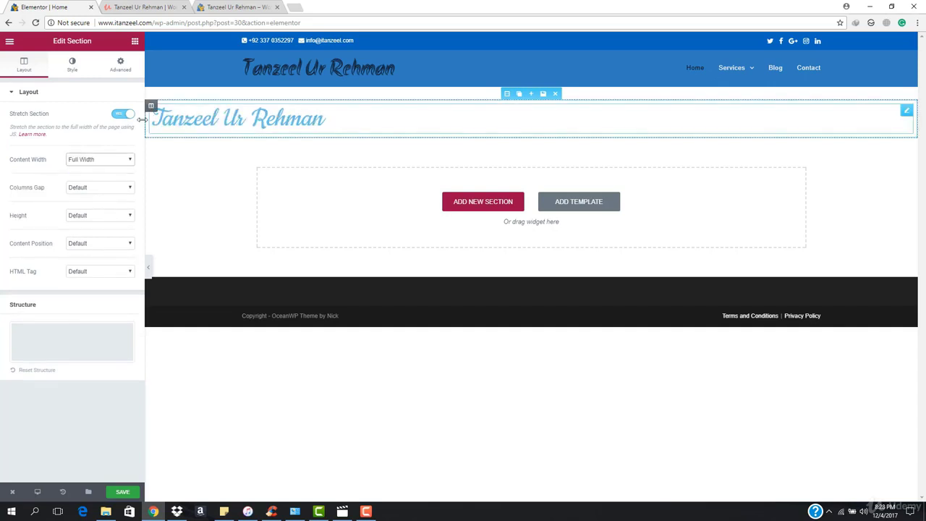
pyautogui.click(98, 160)
pyautogui.click(99, 170)
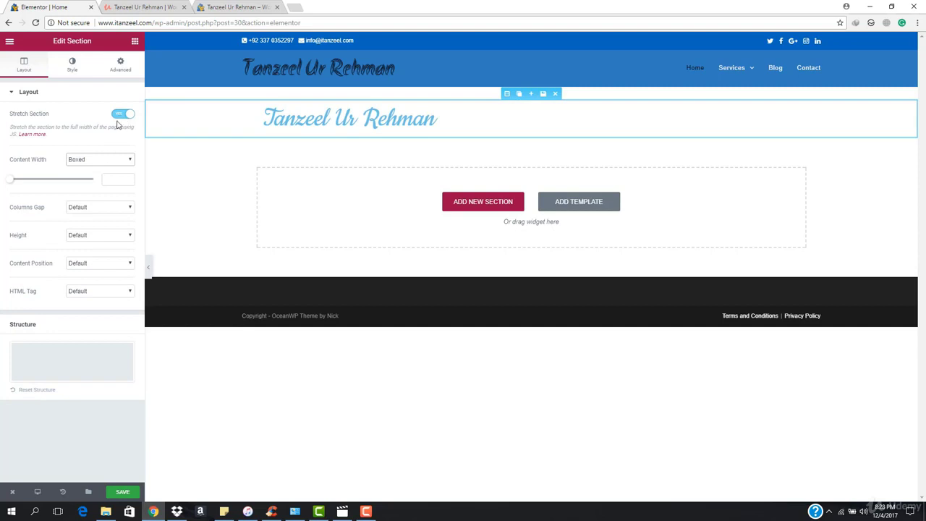
# - Review the section's Columns Gap choices, keep Default, and open the section's style options
pyautogui.click(103, 209)
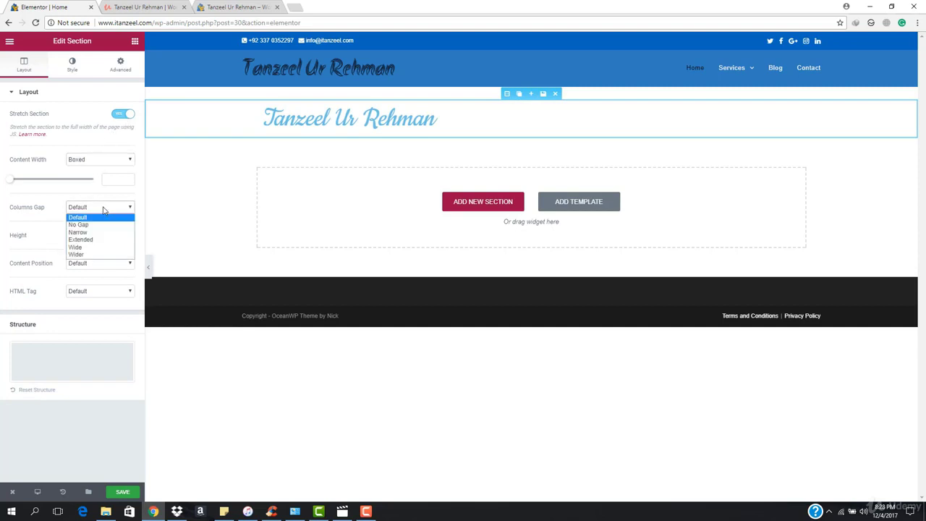
pyautogui.click(99, 218)
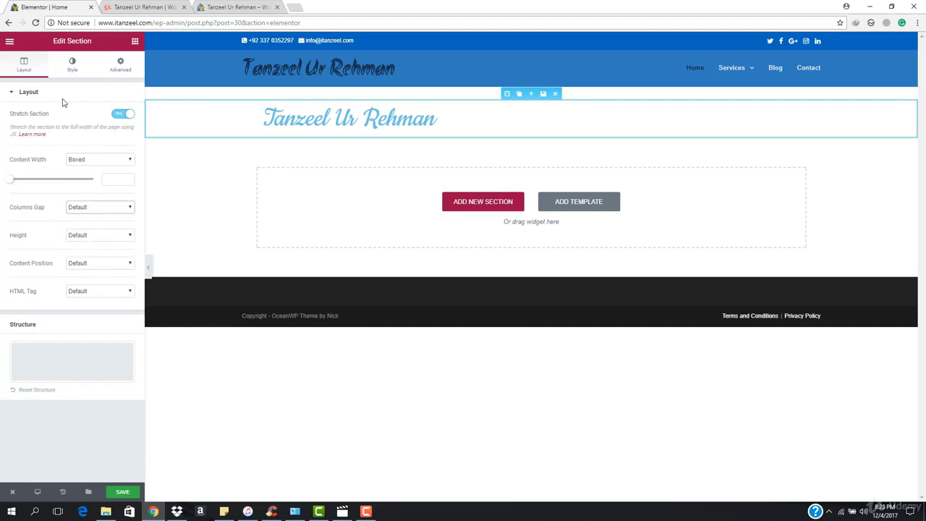
pyautogui.click(76, 66)
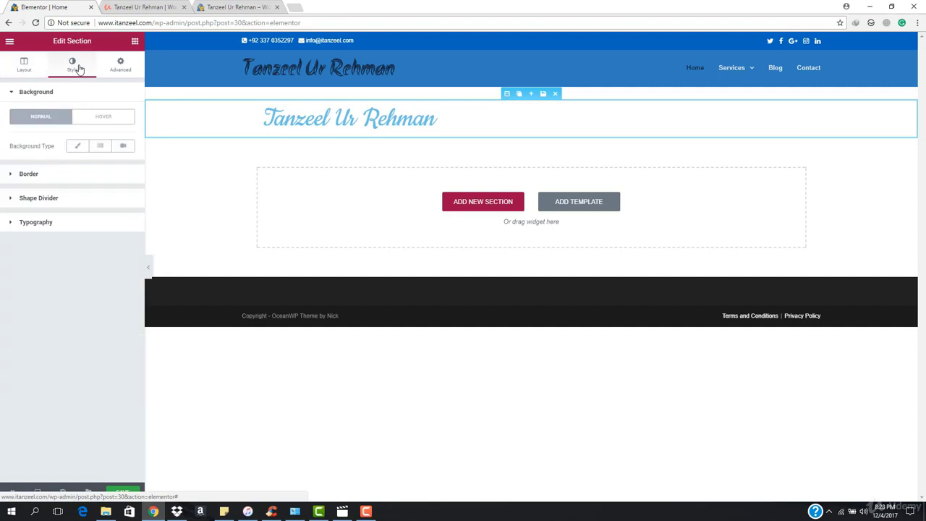
# - Give the heading's section a classic background in the light blue preset color #6ec1e4
pyautogui.click(79, 148)
pyautogui.click(122, 176)
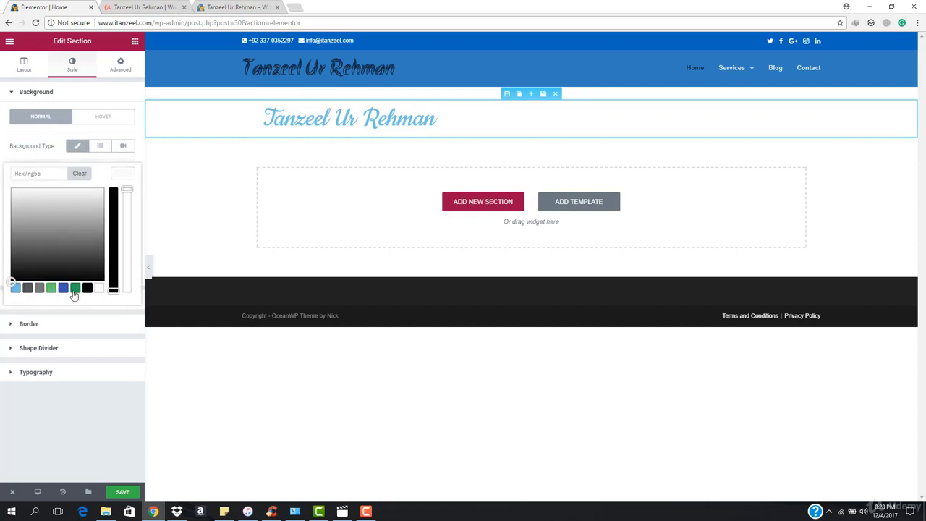
pyautogui.click(15, 289)
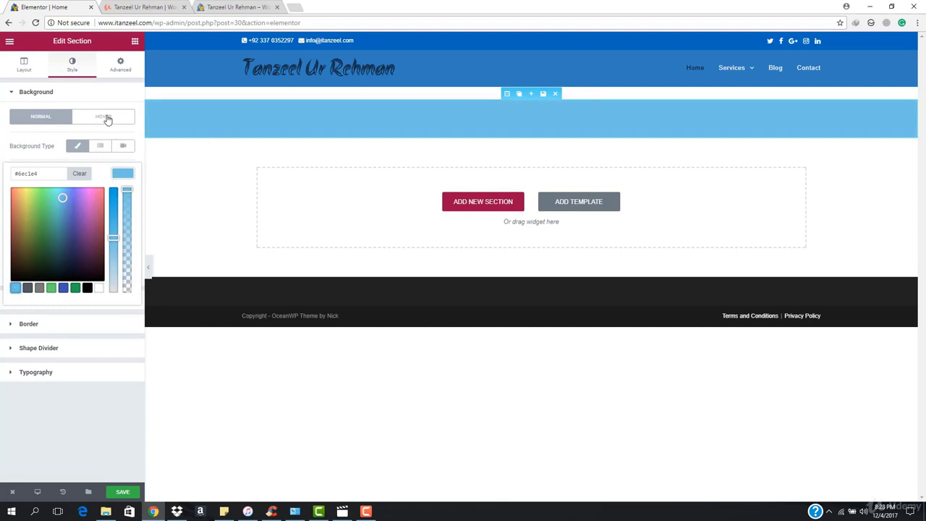
# - Set the heading's text color to white (#ffffff)
pyautogui.click(300, 112)
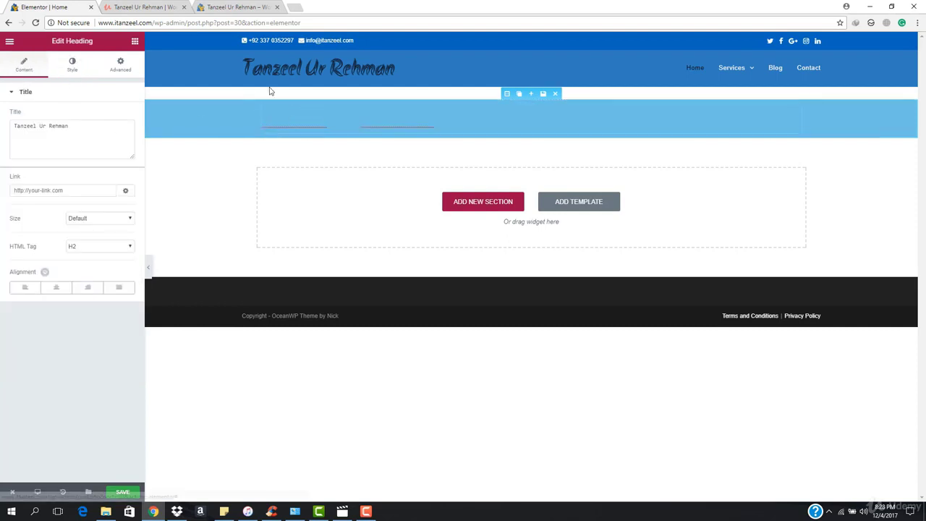
pyautogui.click(72, 67)
pyautogui.click(123, 116)
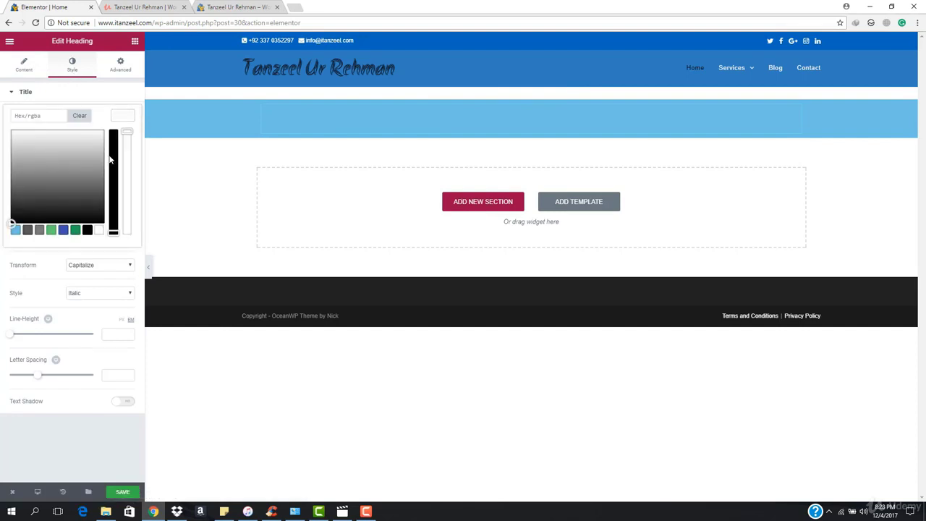
pyautogui.click(100, 230)
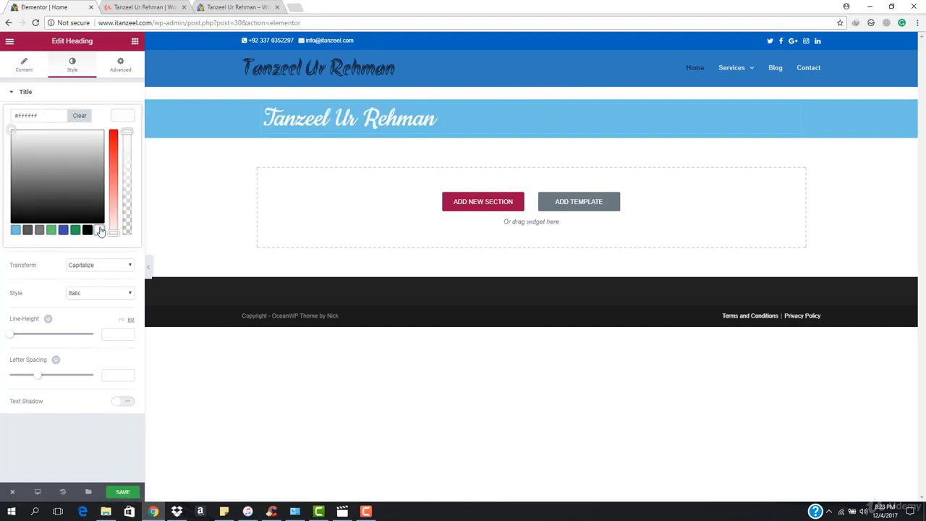
# - Preview the page without the editing panel, restore the panel, and save the page
pyautogui.click(147, 267)
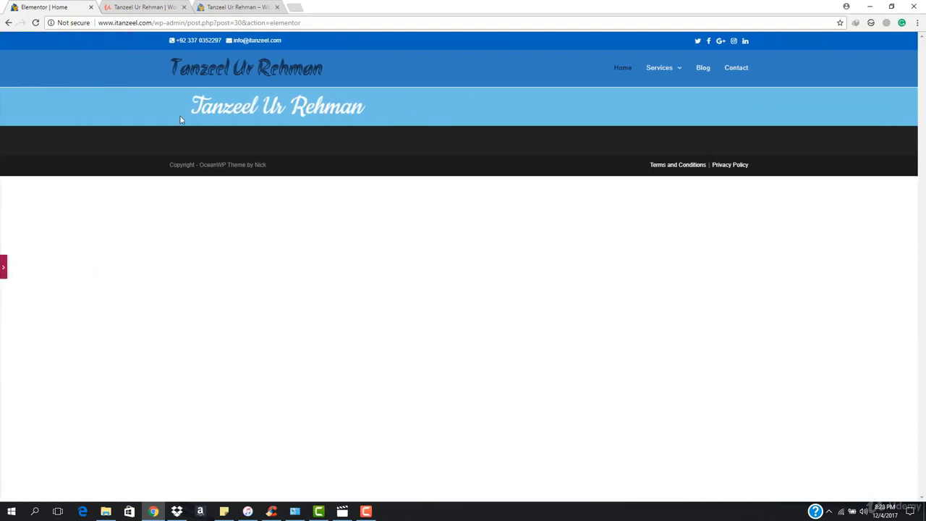
pyautogui.moveTo(200, 102); pyautogui.dragTo(414, 107)
pyautogui.click(394, 118)
pyautogui.click(3, 268)
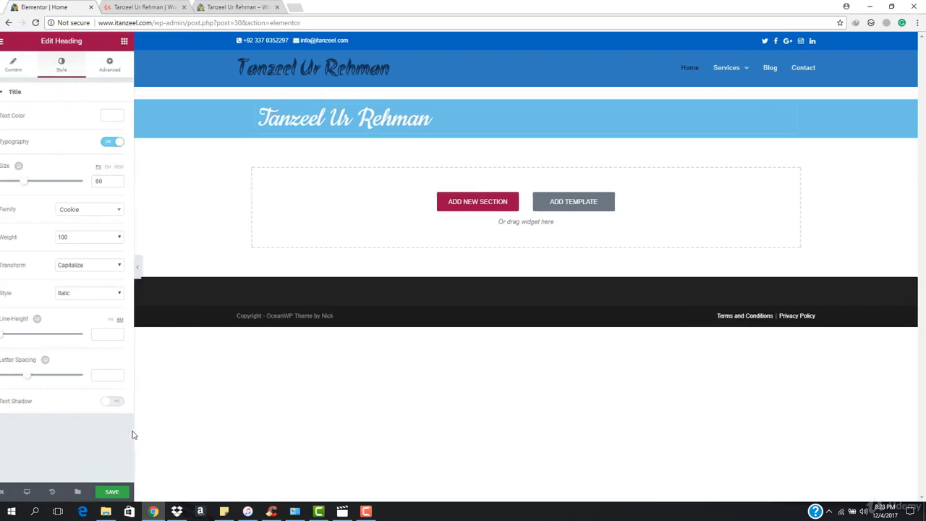
pyautogui.click(116, 492)
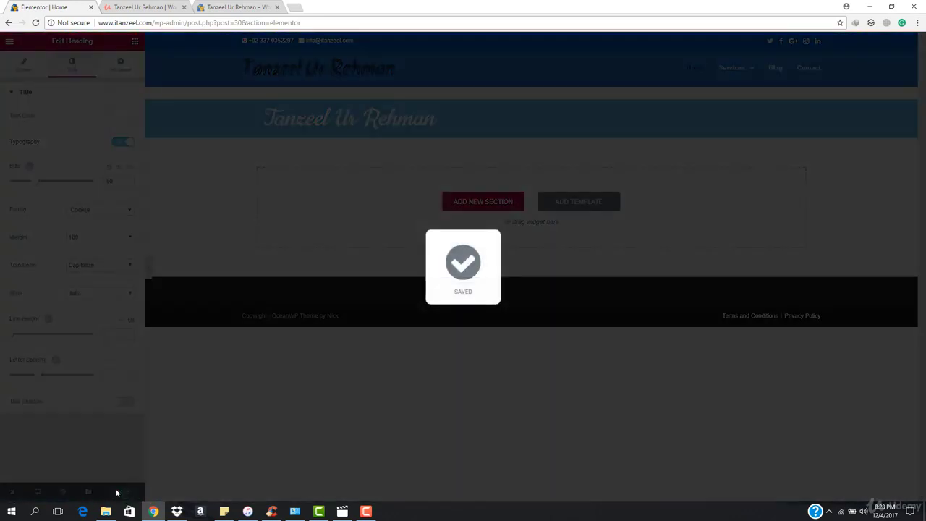